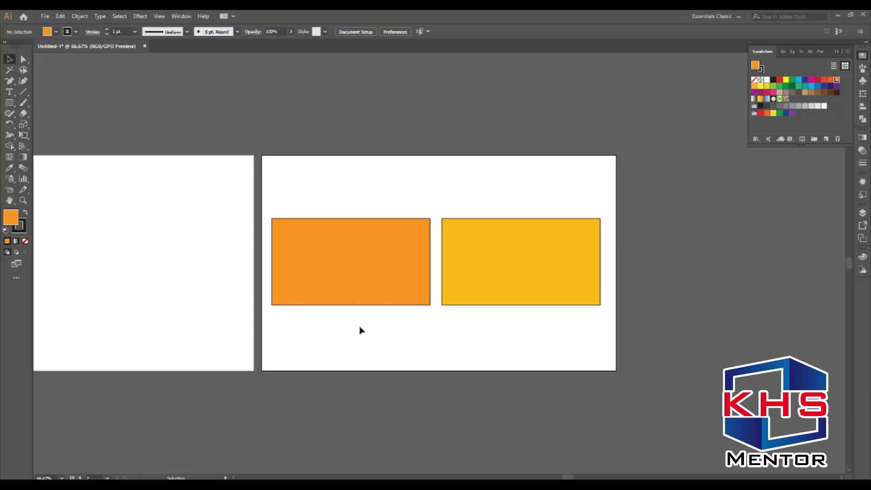
Bring the empty artboard into view and show the two-point perspective grid on it
key("space")
key("space")
left_click_drag(161, 227, 374, 224)
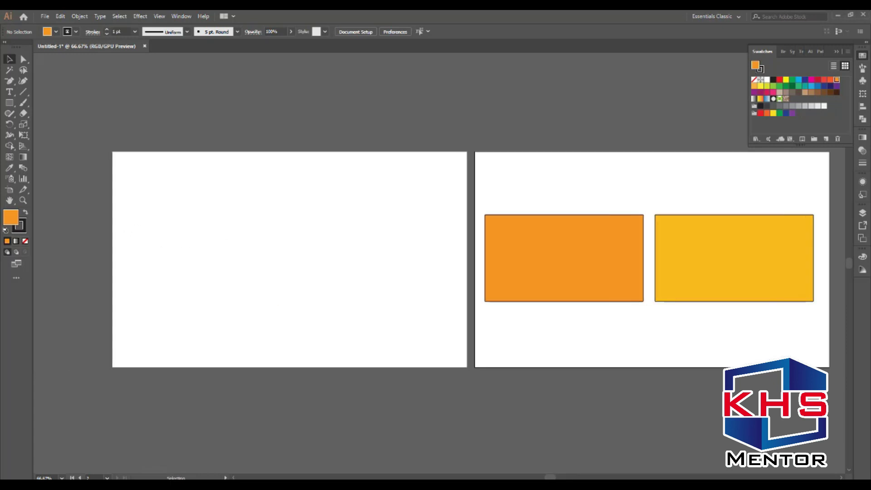
key("shift+p")
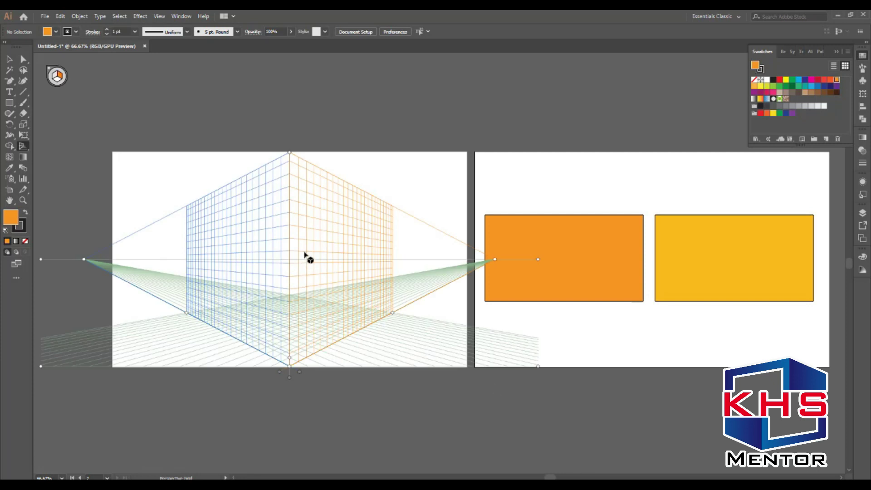
Attach the orange rectangle to the left plane of the perspective grid using the Perspective Selection tool
right_click(28, 149)
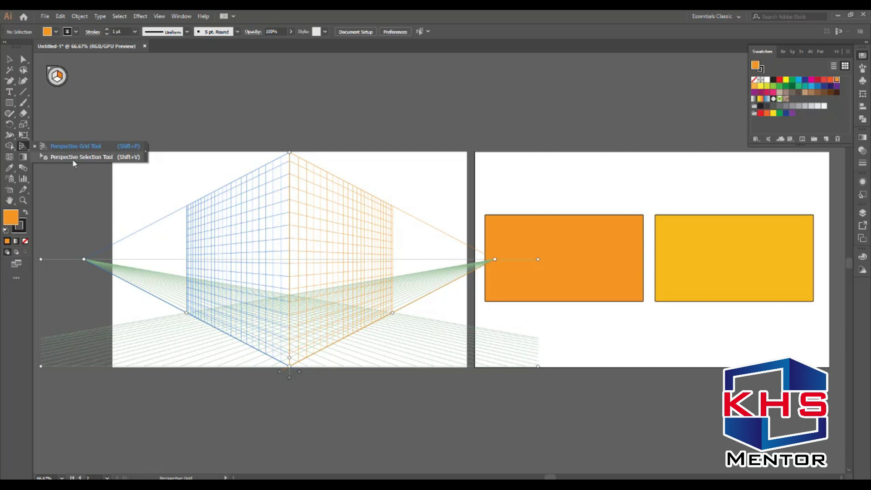
left_click(73, 160)
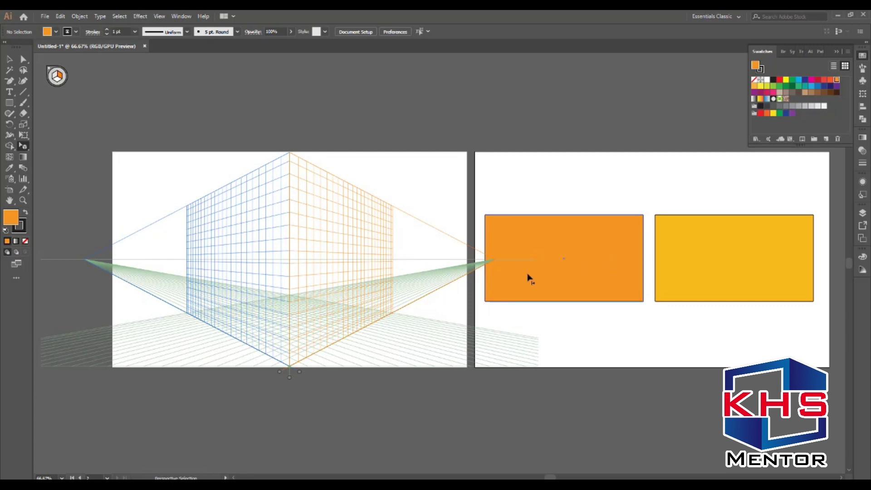
left_click(55, 78)
left_click_drag(618, 280, 356, 276)
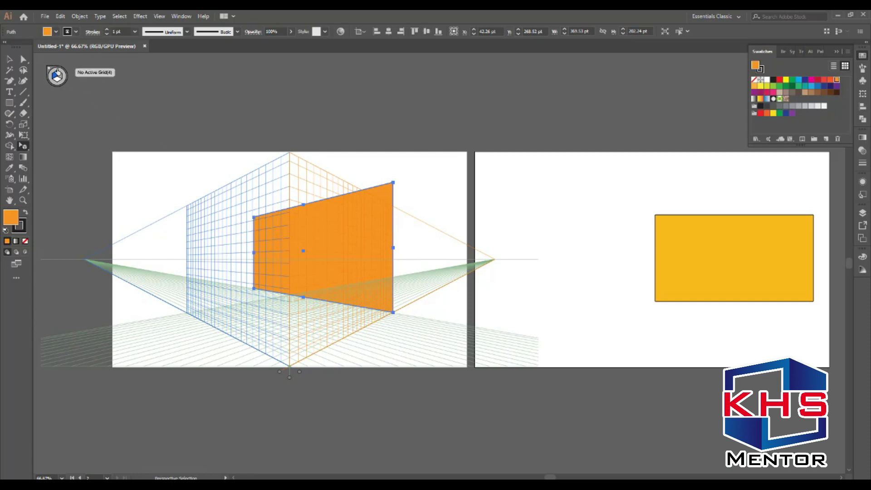
Shrink the orange wall in perspective and fit it between the grid's central vertical line and the right edge of the grid
left_click(58, 78)
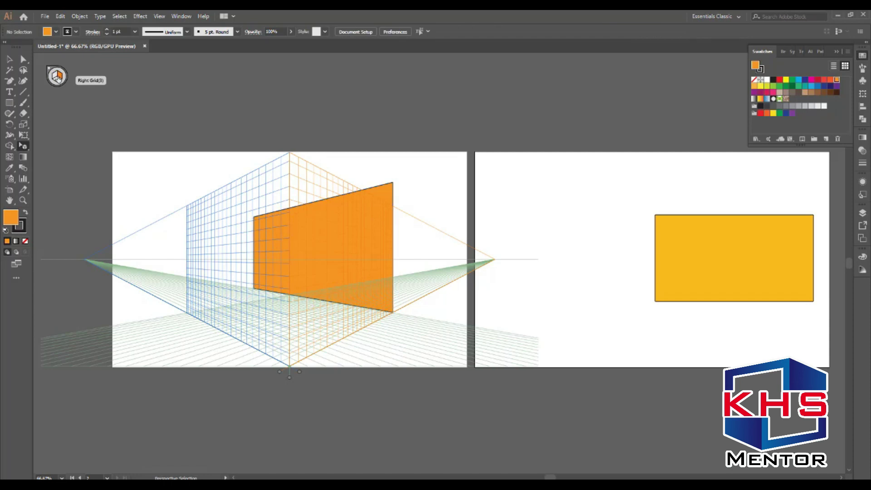
left_click(53, 77)
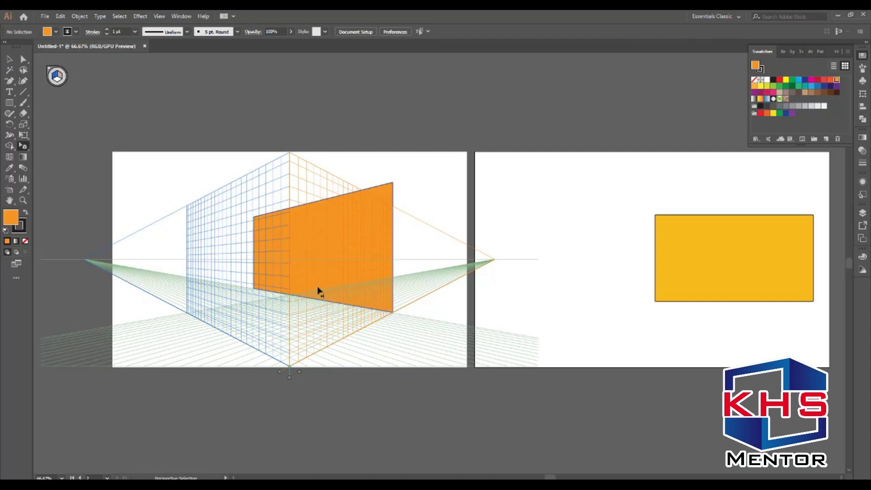
left_click(385, 213)
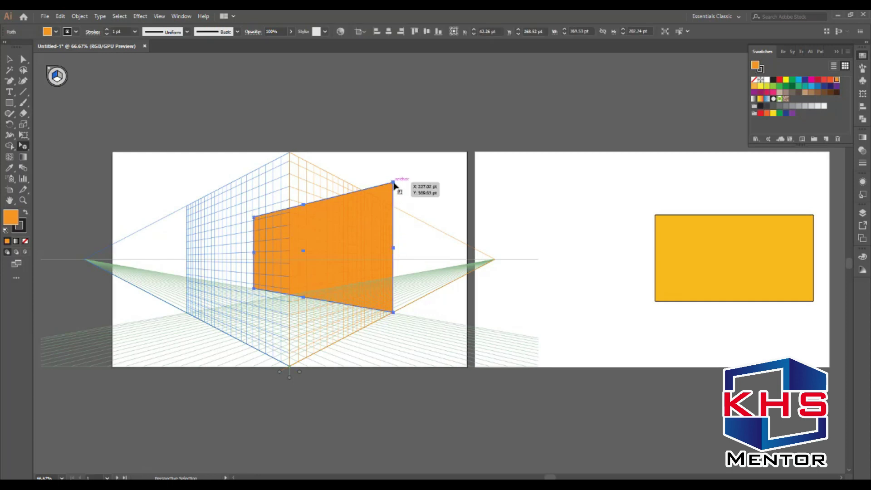
left_click_drag(393, 184, 393, 192)
left_click_drag(390, 193, 390, 193)
left_click_drag(336, 242, 352, 253)
left_click_drag(268, 260, 289, 259)
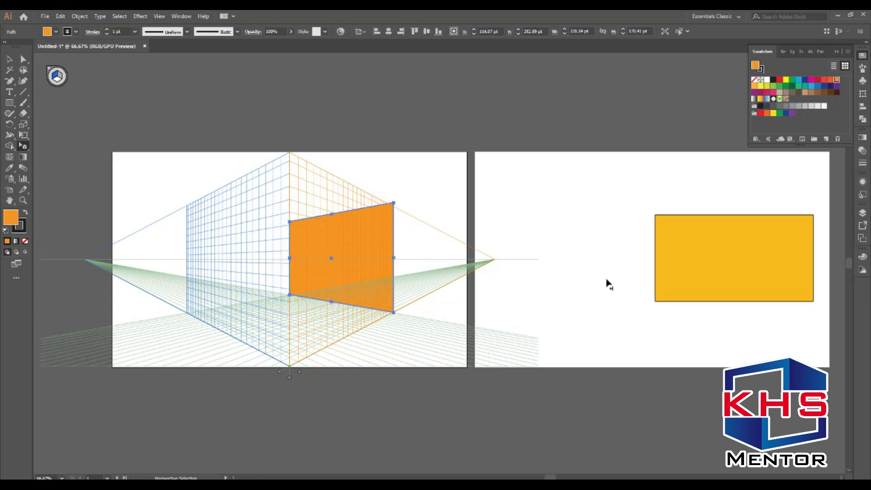
Attach the yellow rectangle to the right grid plane so its inner edge meets the orange wall at the central line
left_click(719, 278)
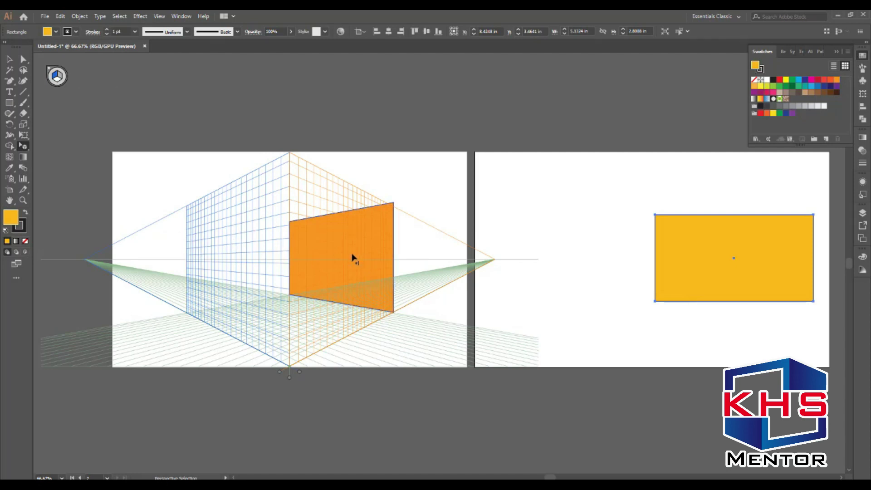
left_click(59, 77)
left_click_drag(772, 283, 252, 282)
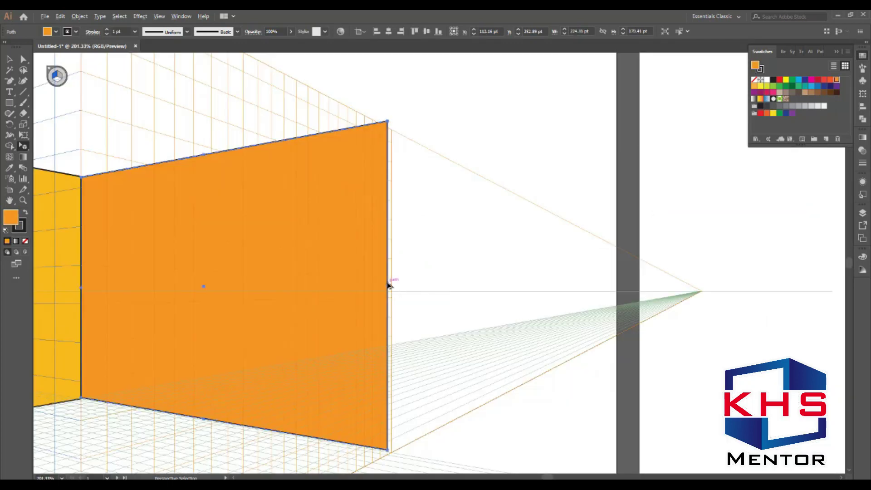
Draw a floor rectangle on the horizontal grid plane, spanning the lower outer corners of the yellow and orange walls
scroll(389, 286, "down", 1)
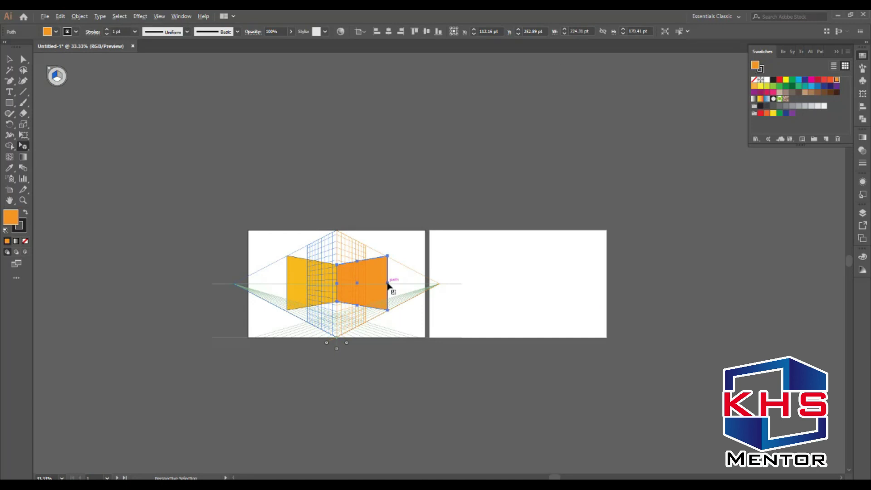
scroll(388, 286, "up", 1)
key("ctrl+space")
left_click_drag(196, 185, 491, 396)
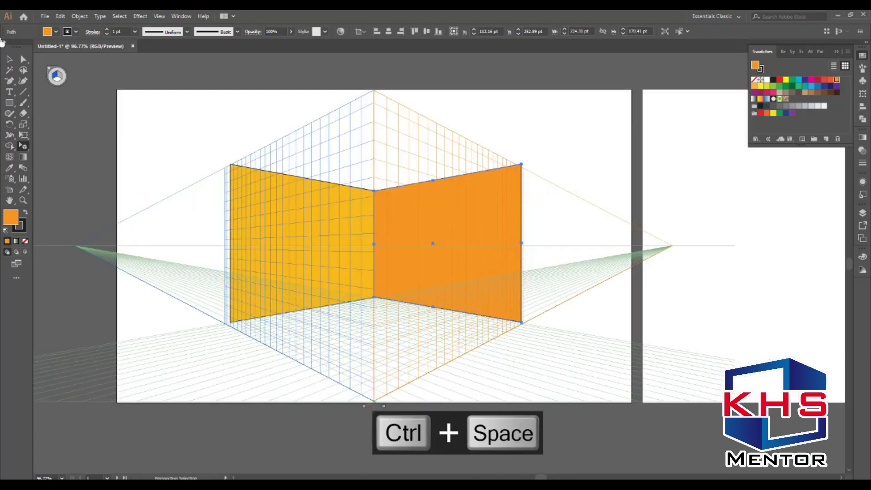
left_click(58, 80)
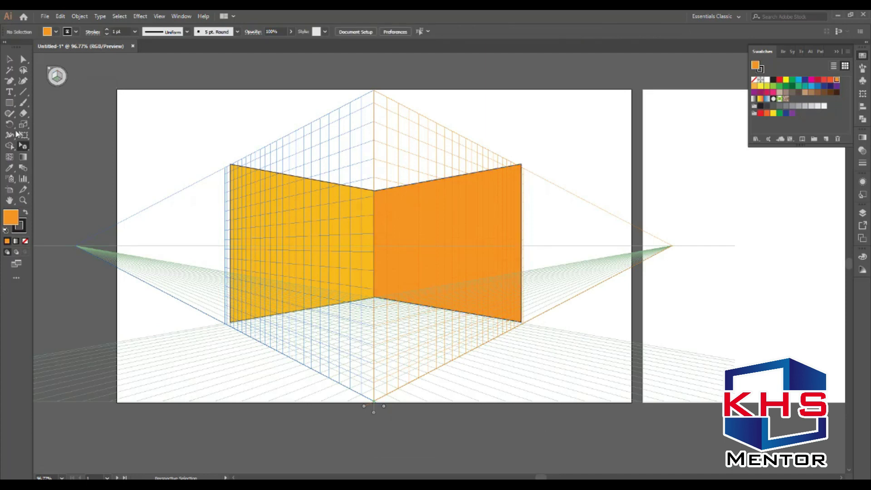
left_click(9, 103)
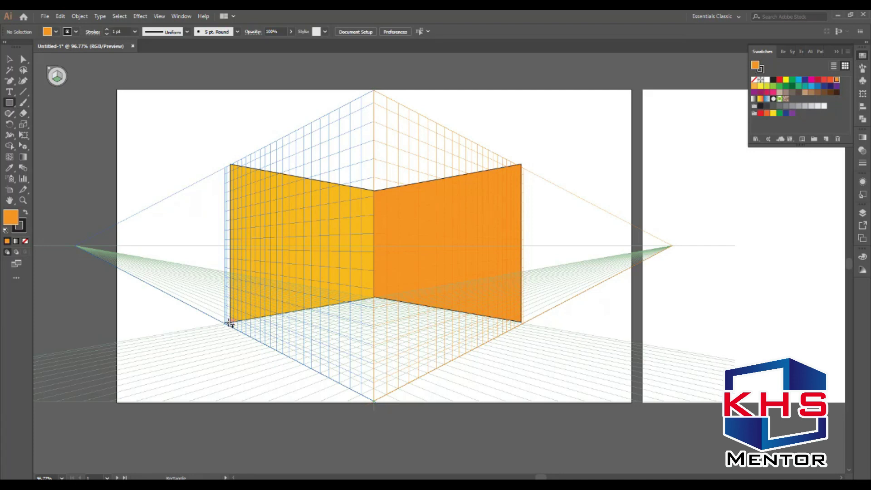
left_click_drag(230, 323, 523, 322)
Draw a small tile in perspective on the floor at the back corner where the two walls meet
key("ctrl+space")
left_click_drag(212, 252, 566, 394)
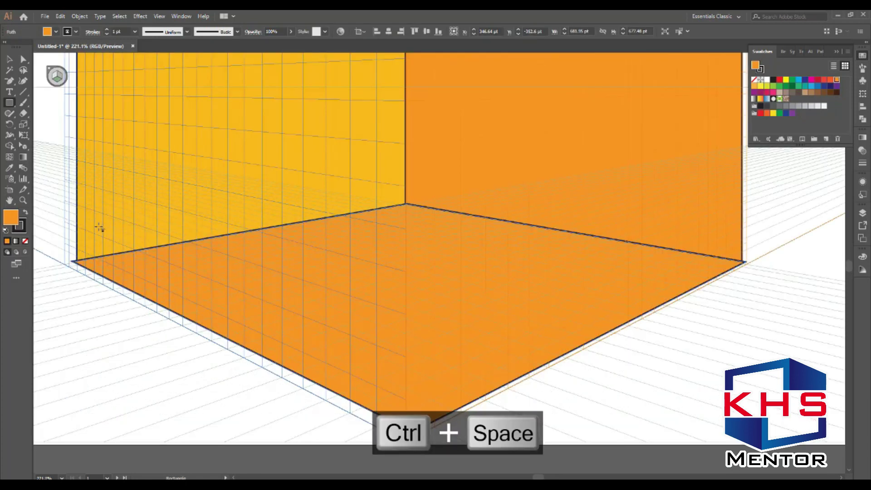
key("v")
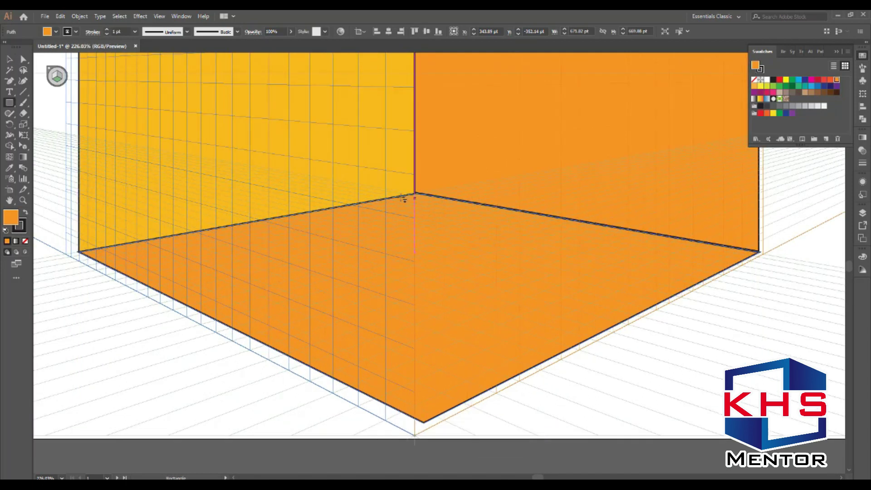
left_click_drag(386, 204, 439, 225)
key("v")
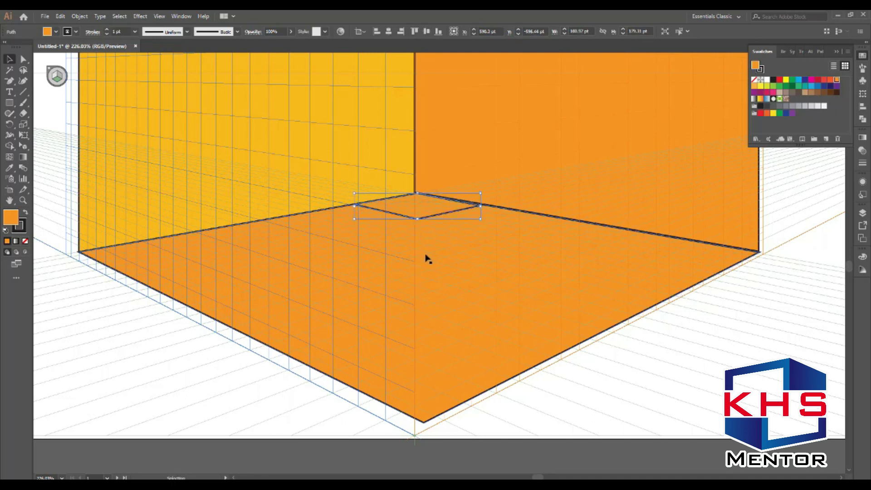
Fill the back corner tile with gray, C 0, M 0, Y 0, K 50, and remove its stroke
double_click(11, 218)
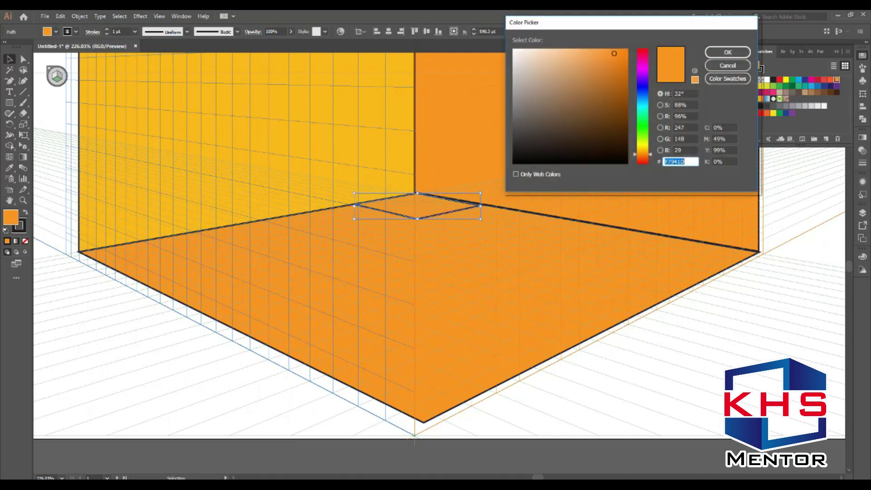
left_click_drag(729, 129, 679, 129)
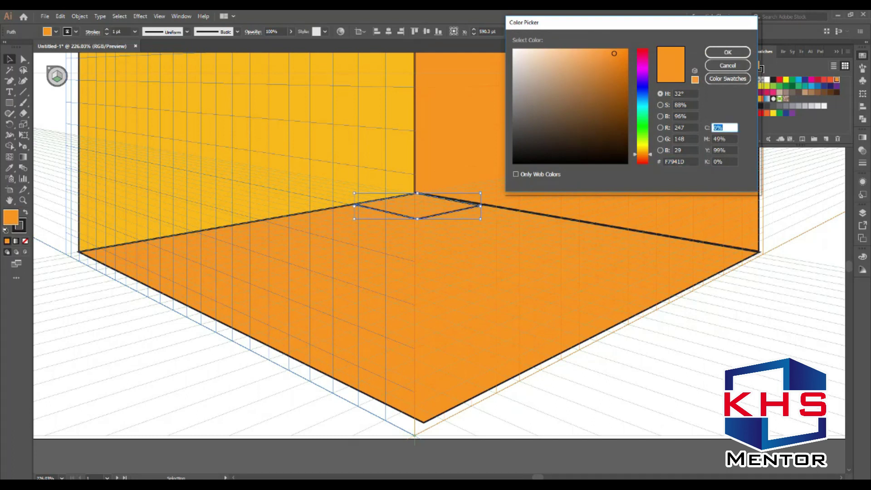
key("Tab")
type("0")
key("Tab")
type("0")
key("Tab")
key("shift+Tab")
key("Tab")
type("50")
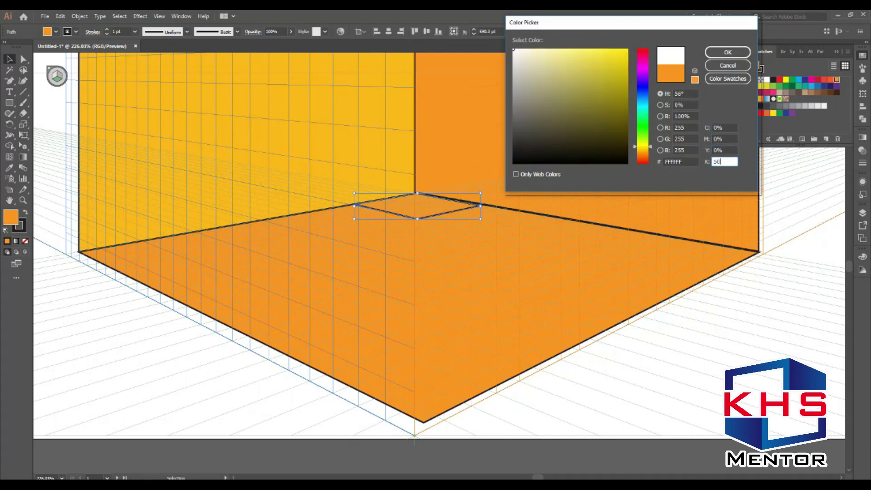
key("Return")
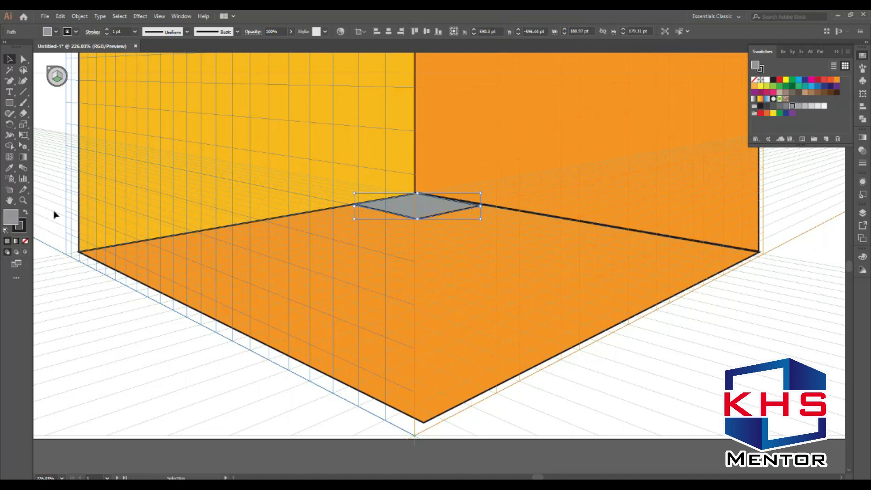
left_click(25, 241)
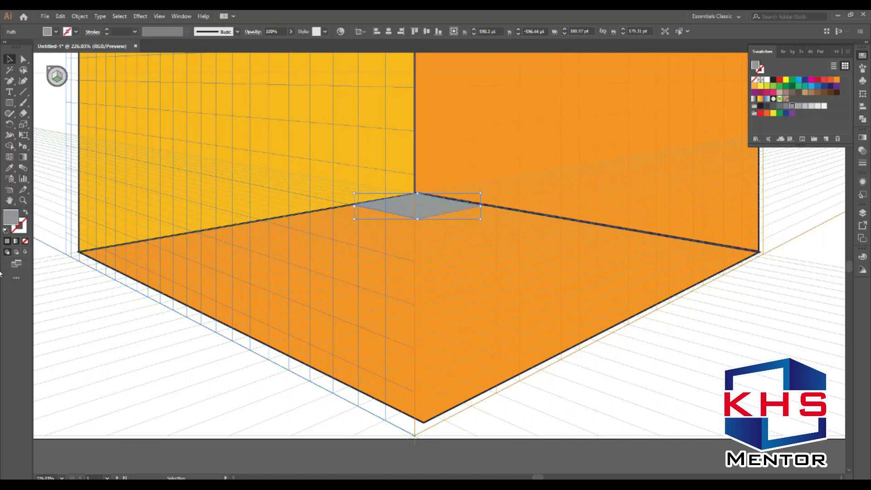
Draw three more gray tiles corner to corner from the back tile to the floor's front corner, enlarging them toward the front
key("m")
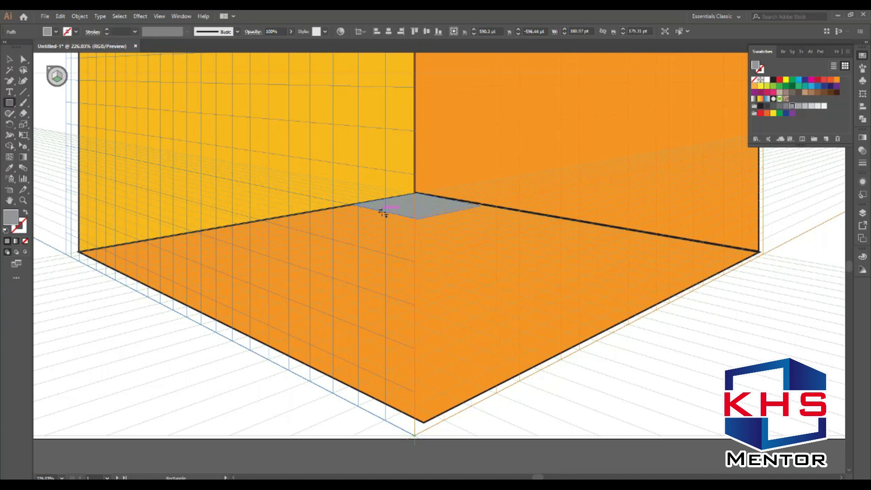
left_click_drag(418, 220, 417, 251)
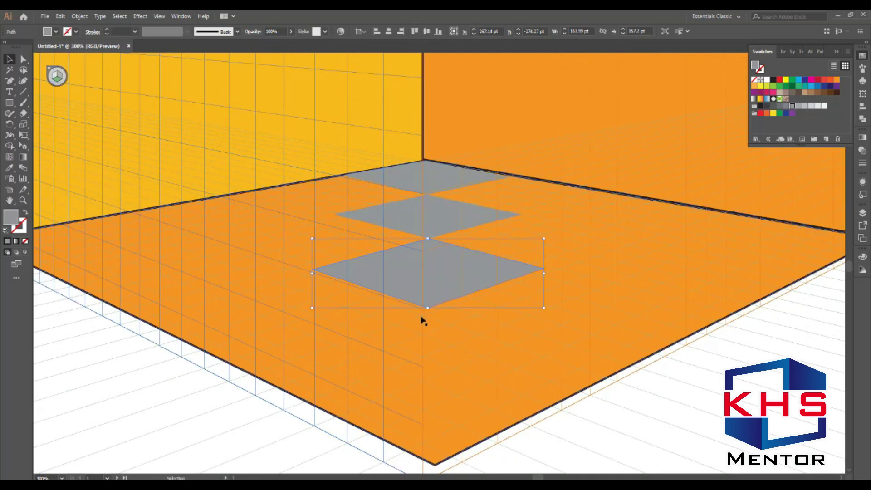
key("m")
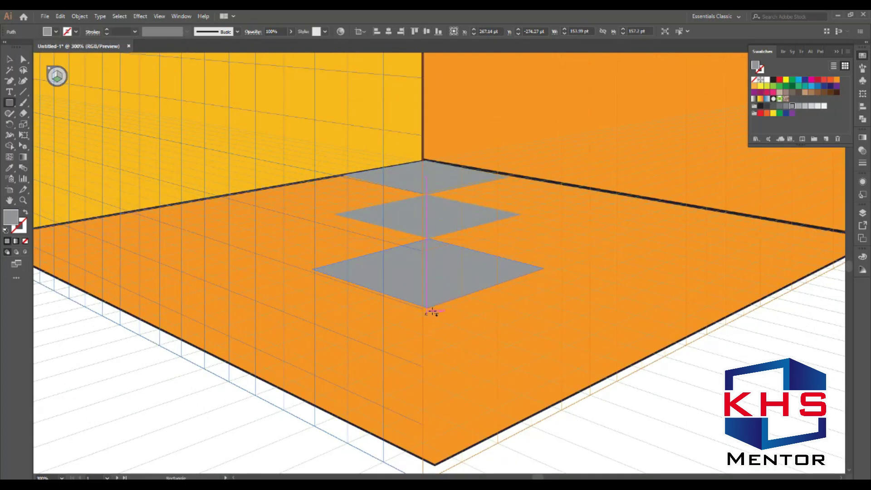
left_click_drag(426, 309, 434, 460)
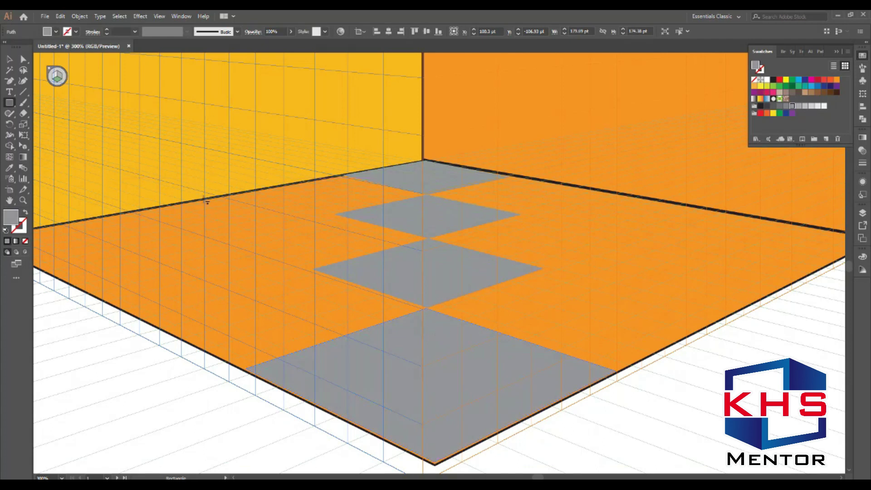
Draw two gray floor tiles beside the central row, one touching the yellow wall and one in front of it
left_click_drag(207, 199, 194, 236)
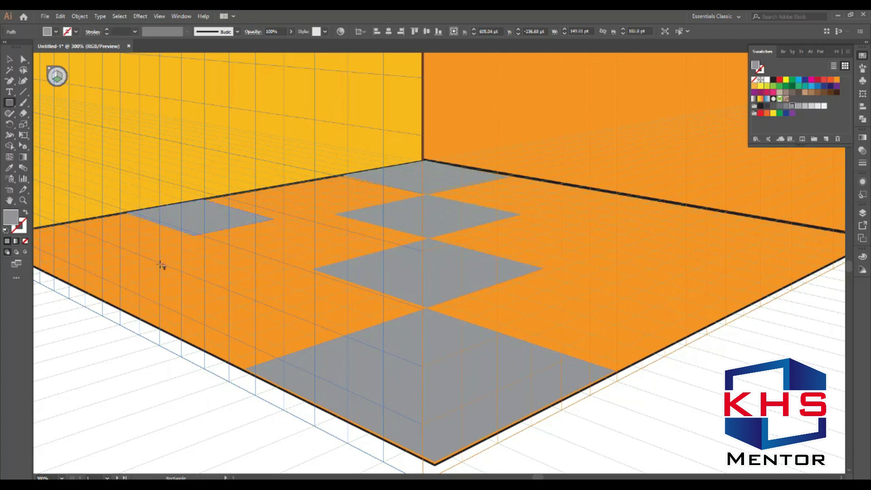
left_click_drag(161, 265, 135, 337)
key("v")
left_click_drag(183, 292, 208, 268)
key("ctrl+z")
Move the second side tile in perspective so its back corner sits near the front corner of the tile at the yellow wall
left_click(24, 147)
left_click_drag(155, 305, 198, 276)
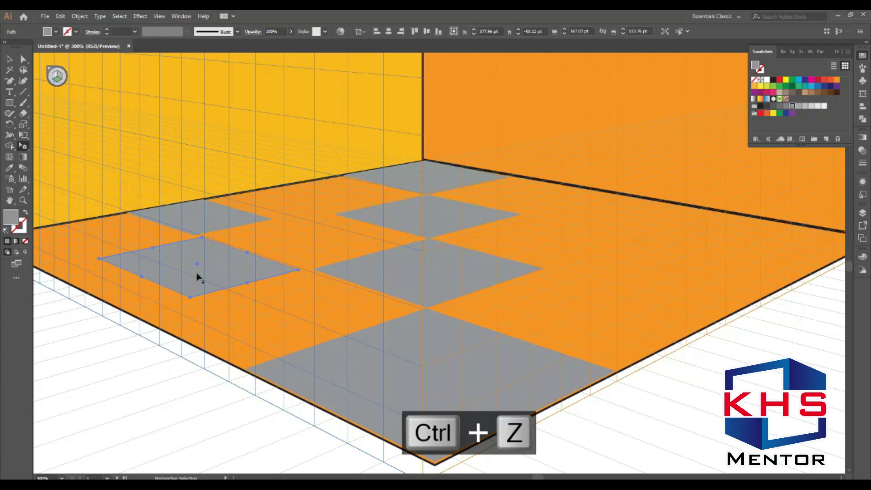
key("ctrl+space")
left_click_drag(134, 193, 247, 294)
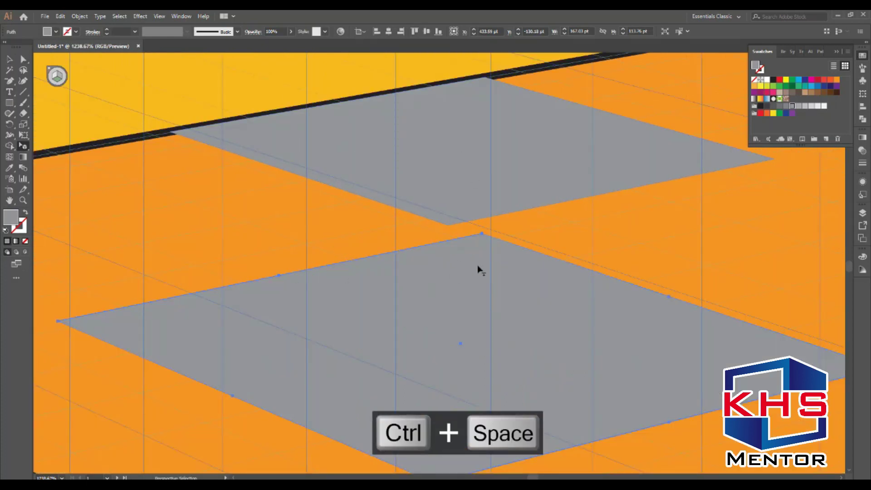
left_click_drag(478, 245, 464, 246)
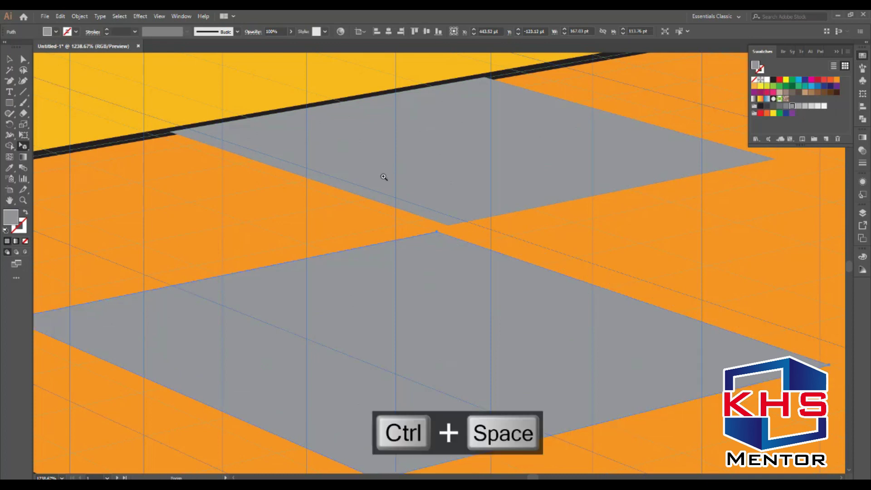
Fine-tune the second side tile's position in perspective to close the gap to the tile behind it
left_click_drag(382, 176, 477, 269)
left_click_drag(491, 338, 516, 328)
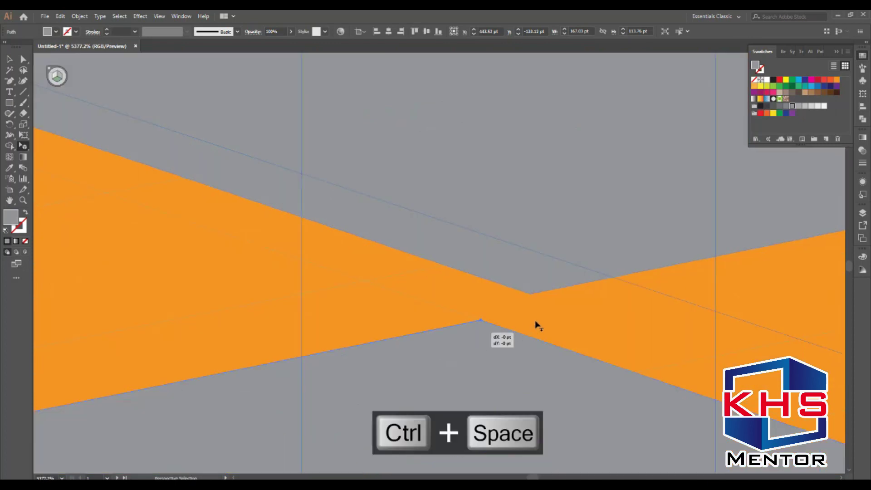
key("Right")
key("Up")
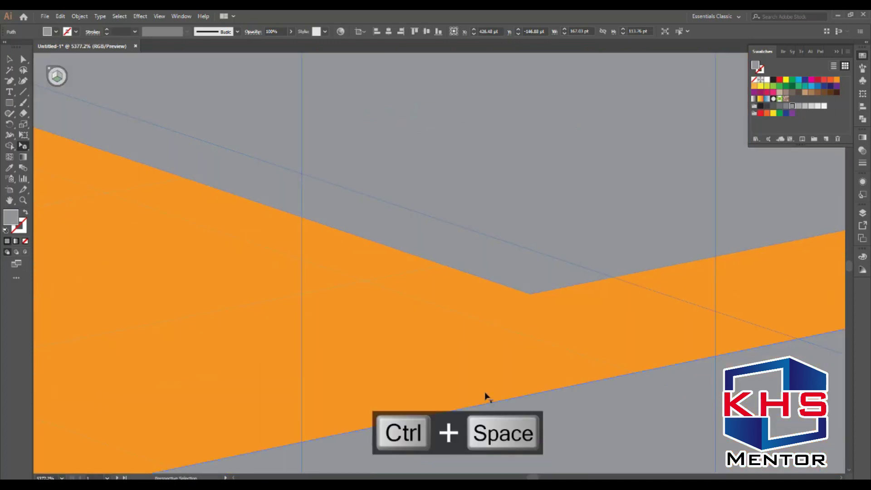
key("Left")
scroll(487, 394, "down", 5)
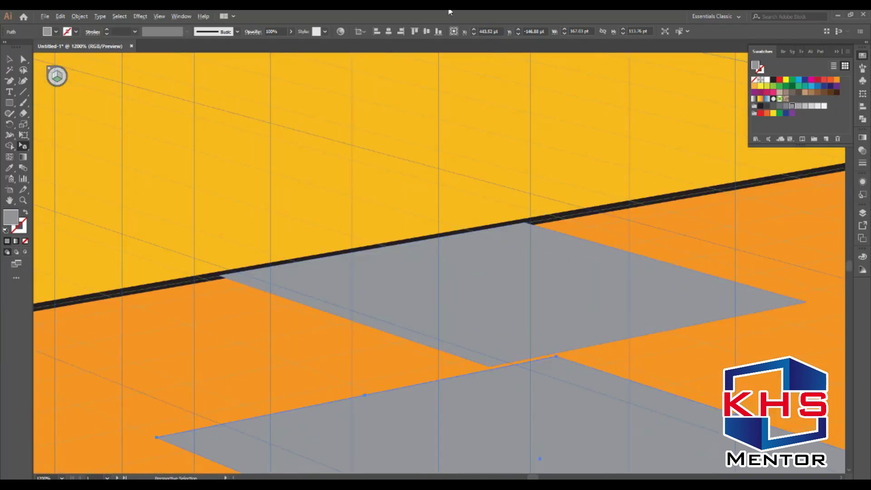
scroll(568, 285, "down", 3)
key("ctrl+minus")
key("shift+v")
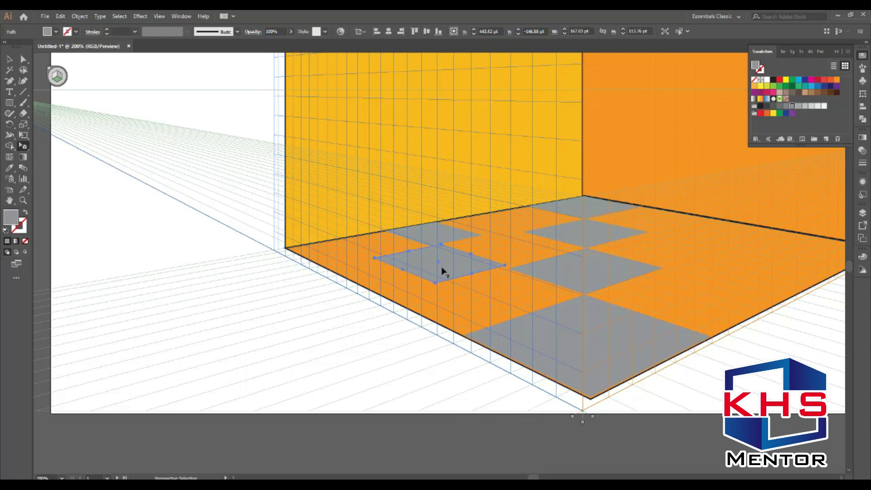
Copy the two gray tiles beside the yellow wall together to the opposite side of the central tile row, near the orange wall
key("space")
left_click_drag(499, 131, 424, 167)
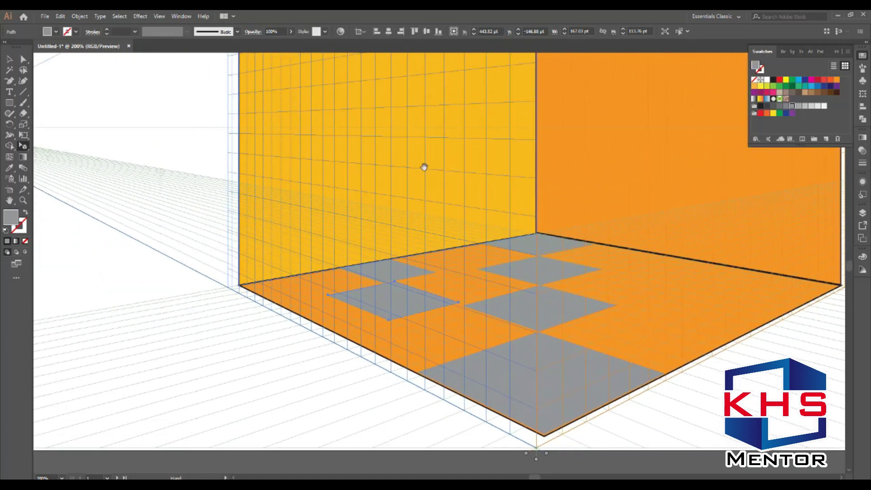
left_click(23, 60)
left_click(8, 59)
left_click(24, 60)
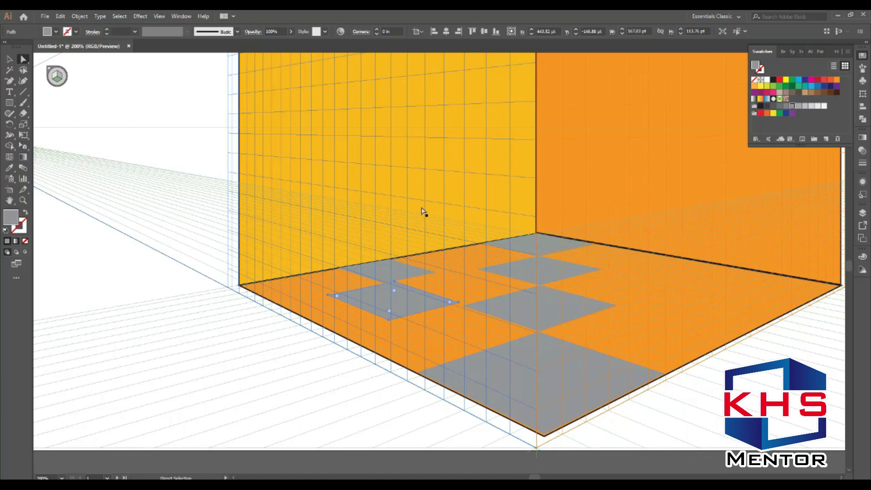
left_click(402, 271)
left_click(402, 309, "shift")
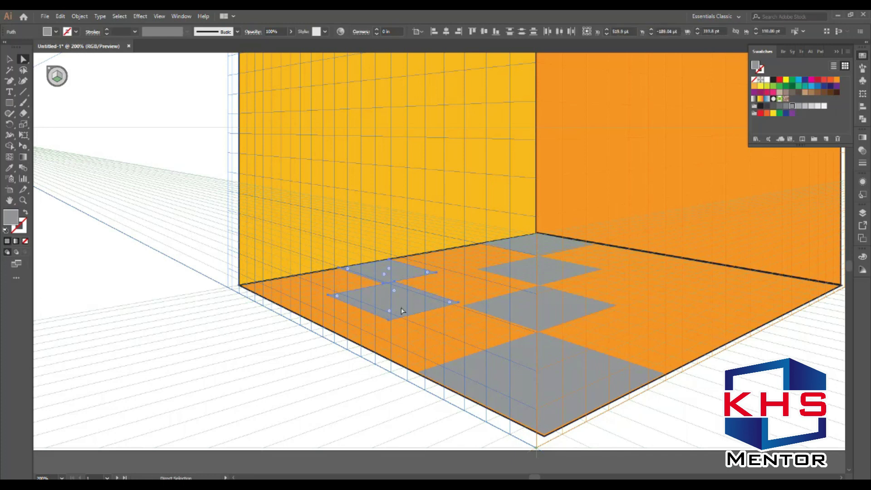
left_click_drag(400, 309, 679, 316)
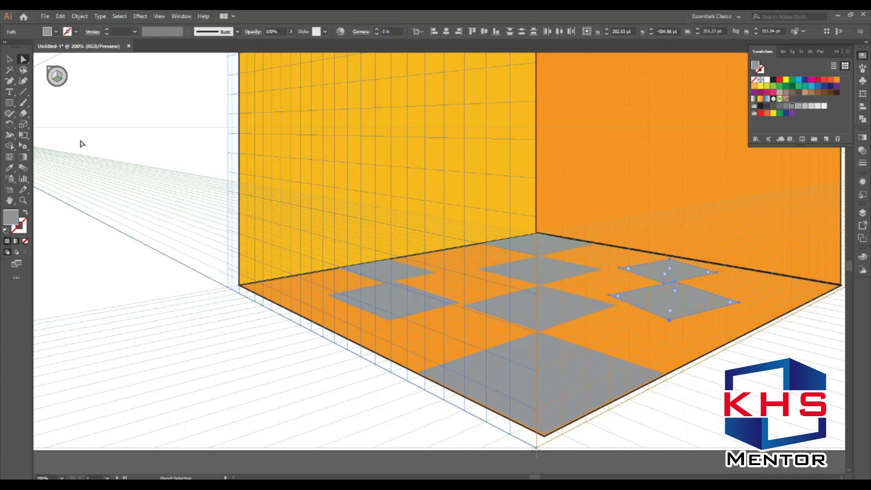
left_click(9, 60)
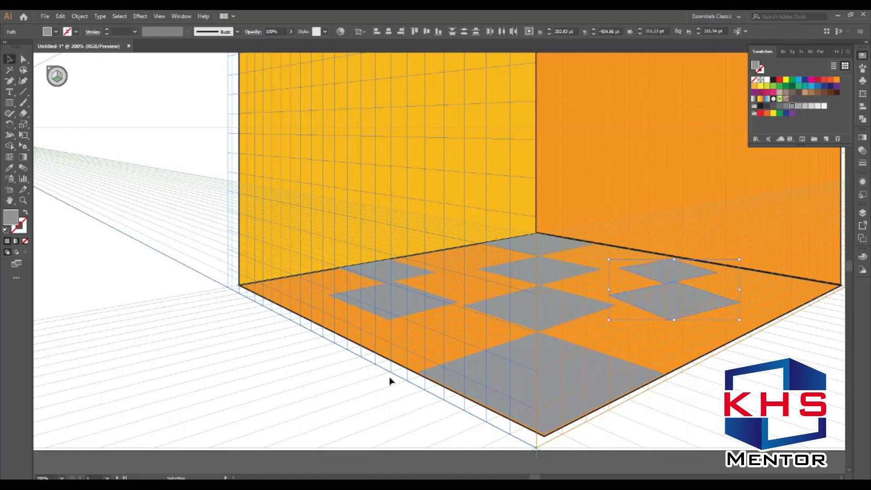
left_click_drag(392, 309, 764, 310)
key("ctrl+z")
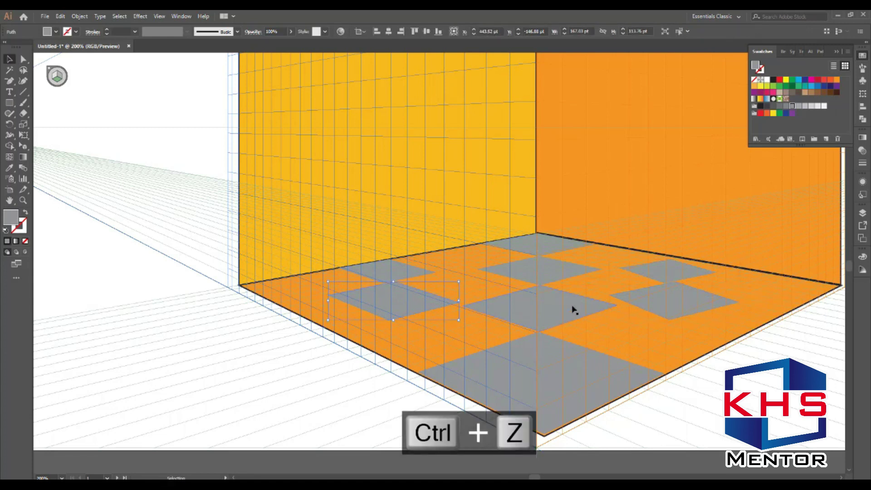
left_click(672, 317)
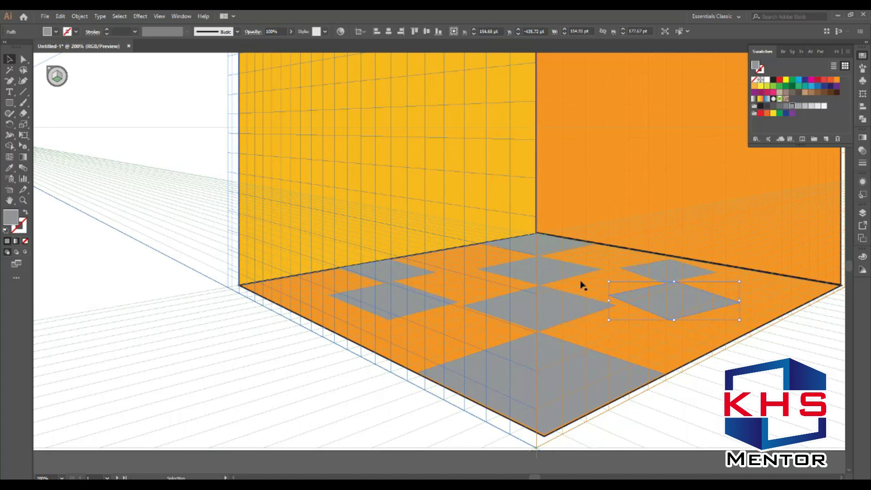
Recolor the orange floor's fill to light gray, with cyan, magenta and yellow at 0% and only a little black
left_click(433, 353)
double_click(10, 218)
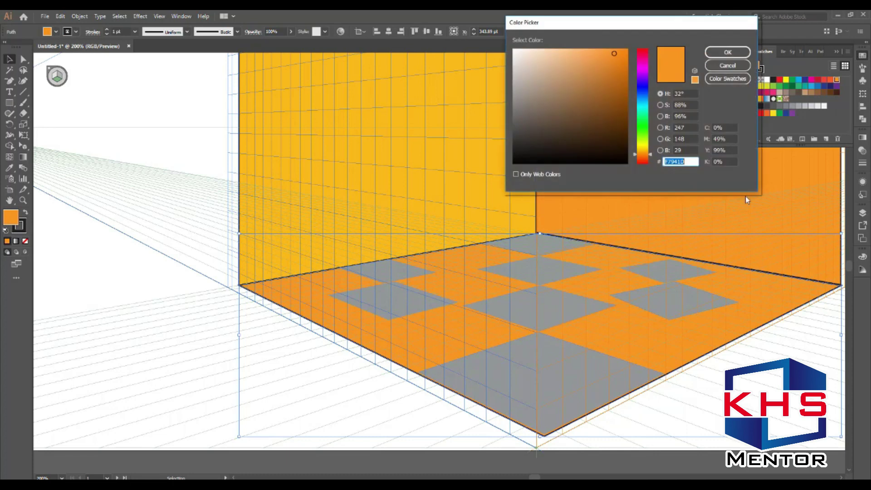
left_click_drag(727, 130, 678, 145)
type("0")
key("Tab")
key("Tab")
key("shift+Tab")
type("0")
key("Tab")
type("0")
key("Tab")
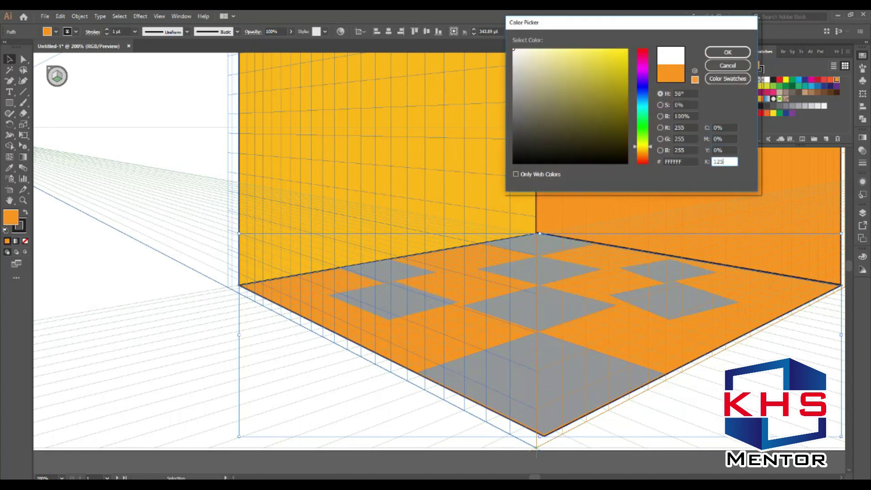
key("Return")
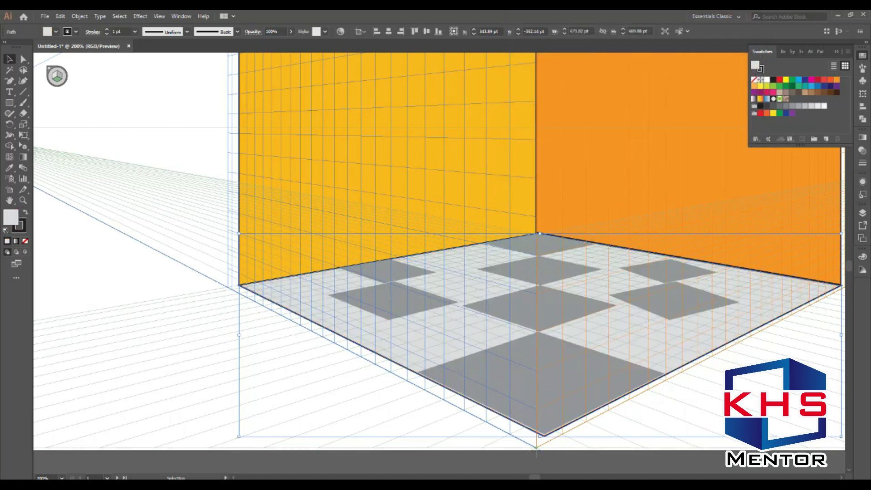
key("ctrl+0")
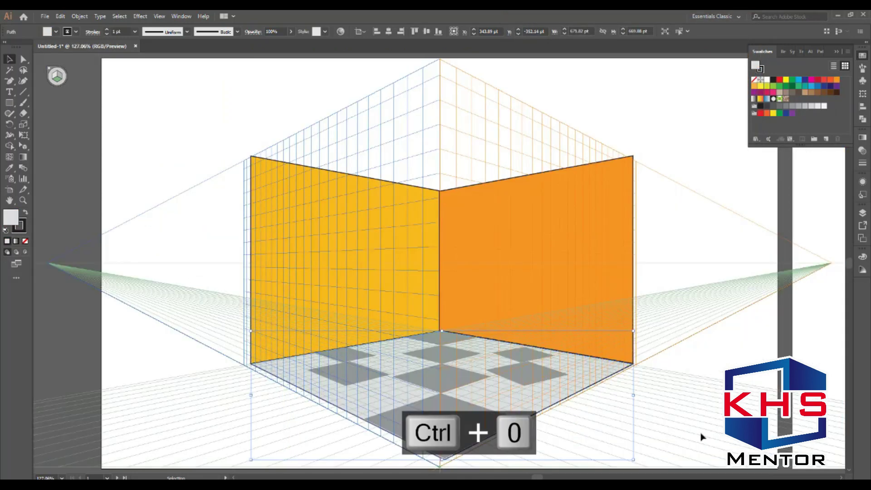
key("b")
left_click(708, 368)
key("ctrl+z")
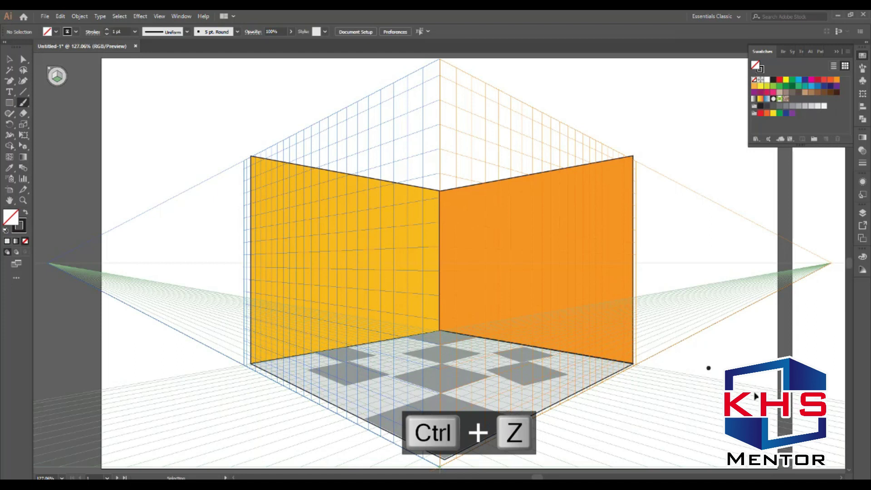
Draw a light gray ceiling rectangle in perspective from the walls' shared upper corner to the grid's topmost point
key("m")
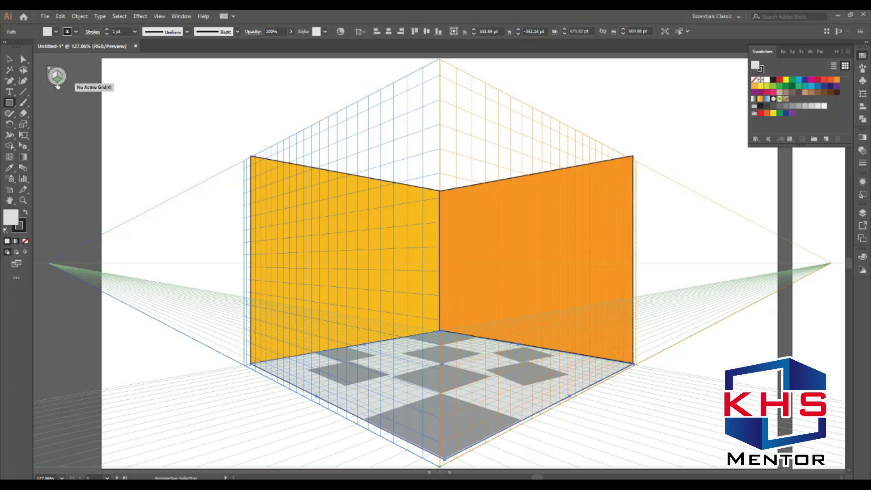
mouse_move(443, 191)
left_mouse_down()
mouse_move(443, 61)
mouse_move(447, 103)
mouse_move(440, 104)
left_mouse_up()
key("ctrl+z")
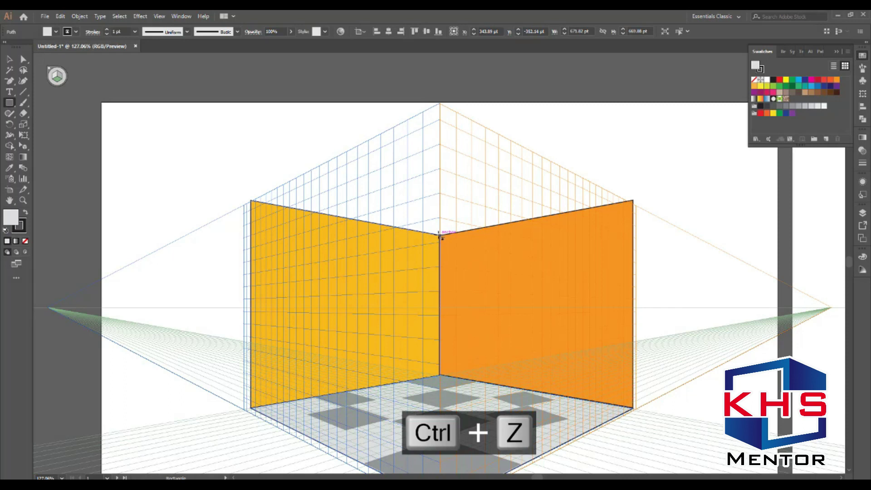
left_click_drag(440, 236, 444, 105)
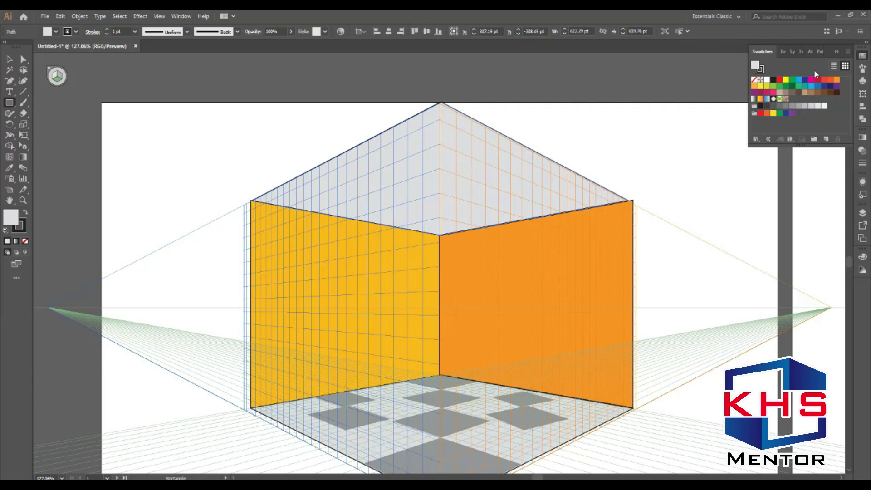
Place the Butterfly symbol from the Nature symbol library on the orange wall and close the library
left_click(185, 19)
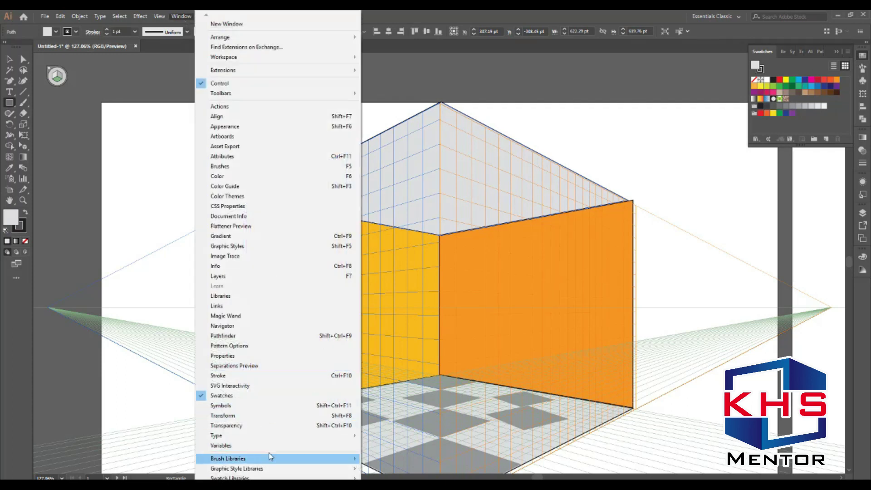
left_click(274, 405)
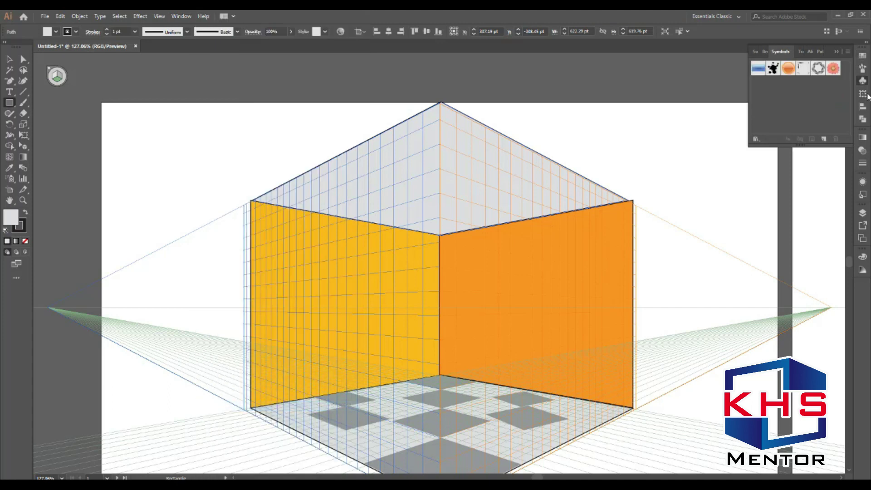
left_click(847, 52)
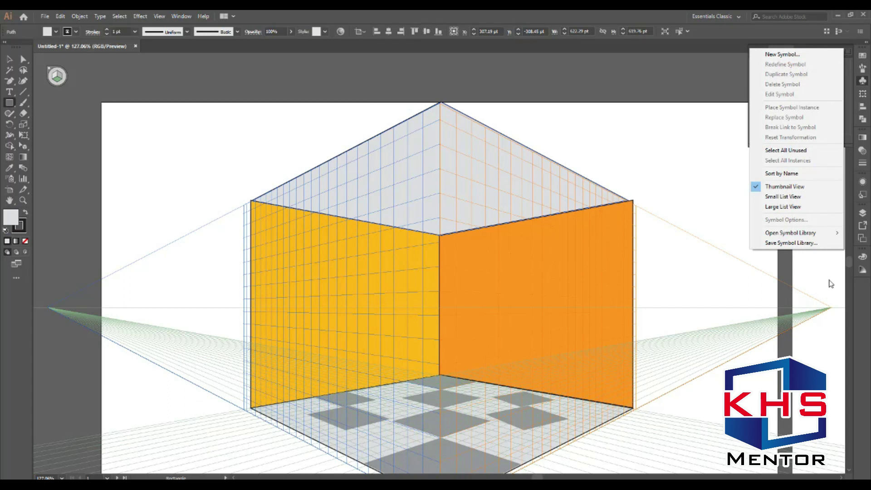
mouse_move(819, 236)
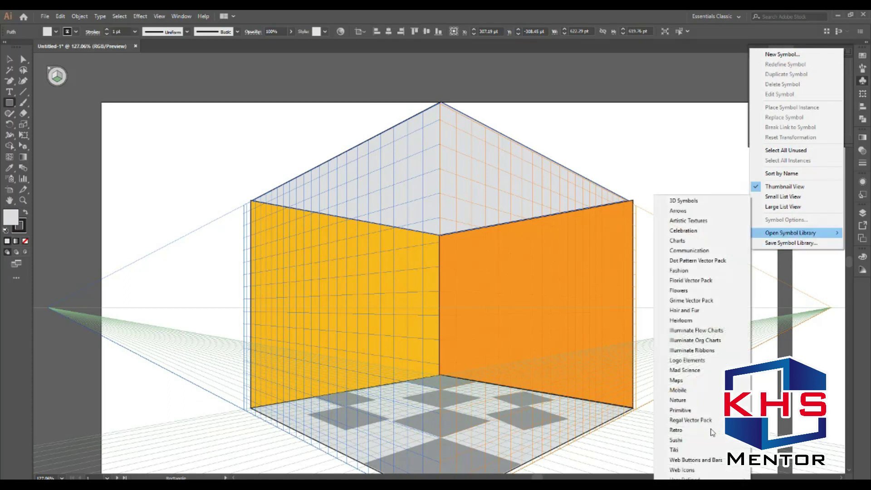
left_click(692, 313)
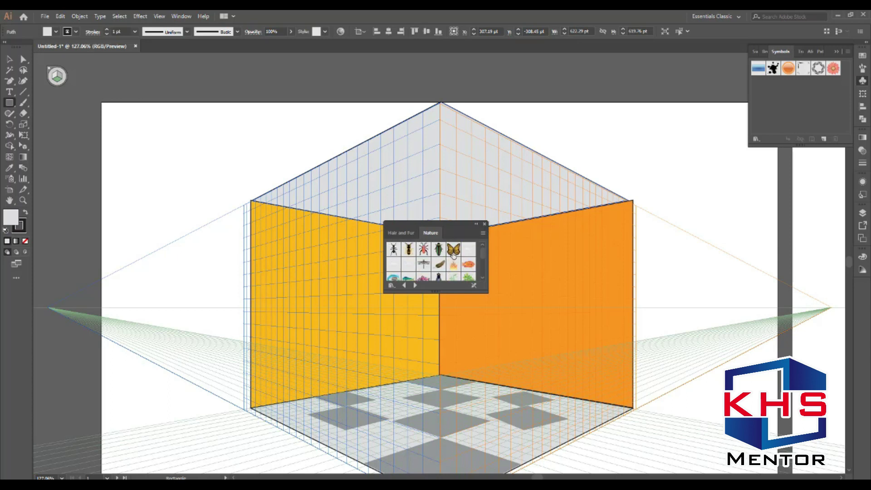
left_click_drag(454, 252, 570, 287)
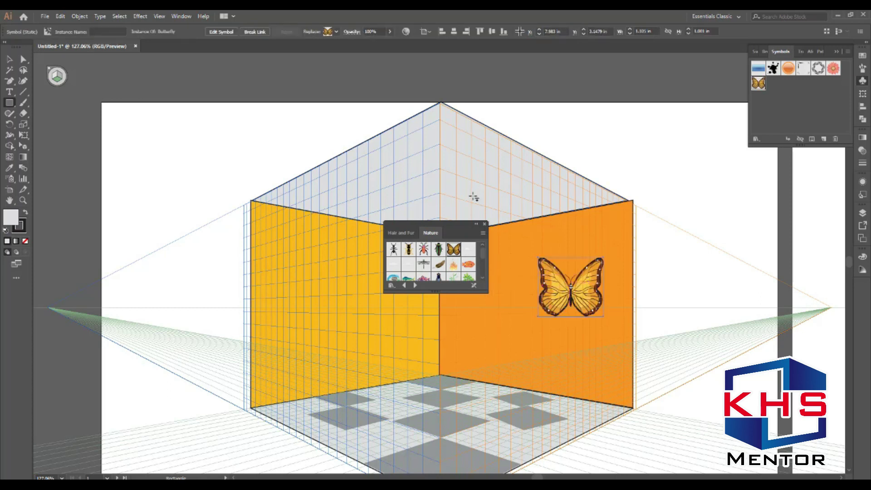
left_click(484, 224)
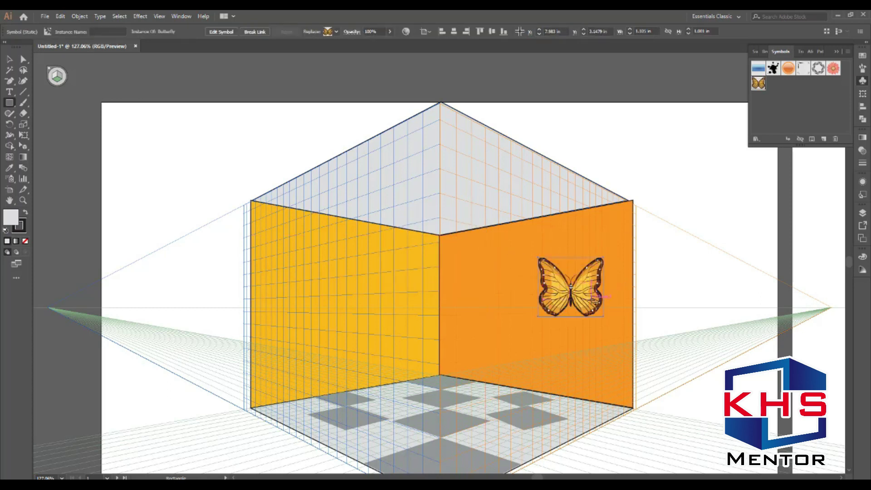
Move the butterfly onto the empty second artboard and break its link to the symbol
key("v")
key("space")
left_click_drag(608, 214, 497, 216)
left_click_drag(467, 301, 738, 290)
key("space")
left_click_drag(651, 234, 358, 215)
key("space")
left_click_drag(446, 278, 578, 271)
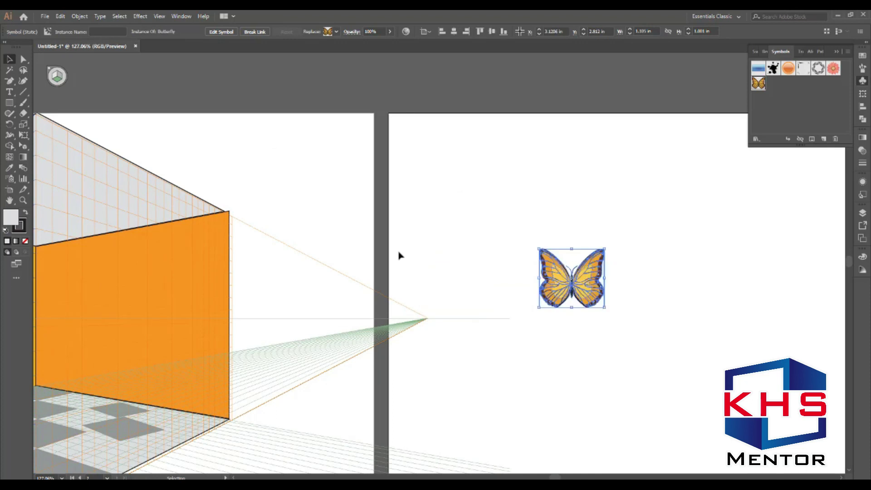
left_click(246, 33)
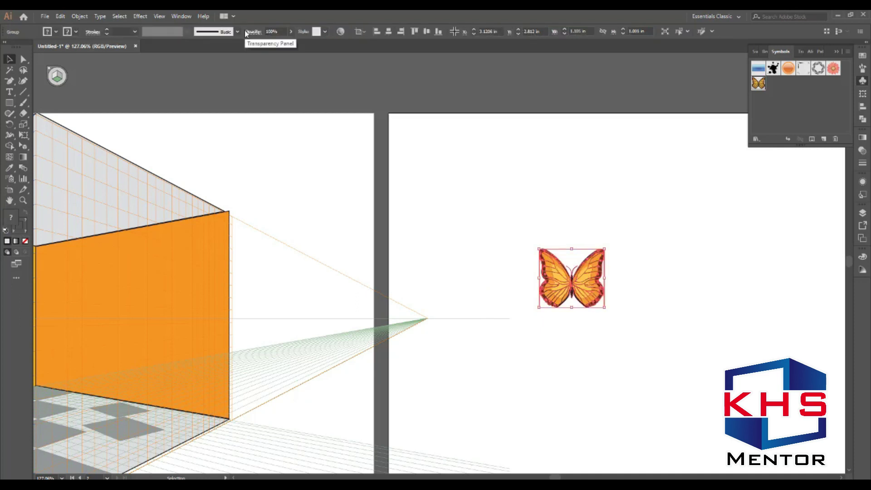
left_click(703, 267)
left_click_drag(584, 284, 592, 298)
key("ctrl+z")
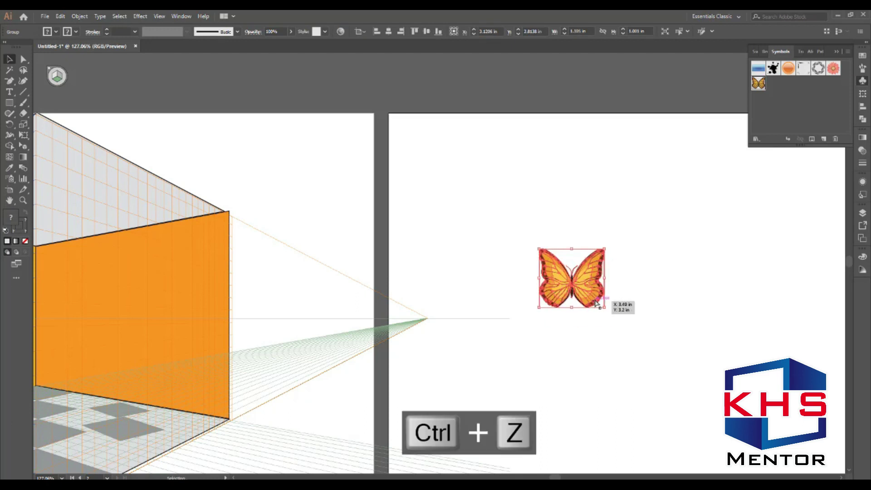
Examine the unlinked butterfly up close, selecting it to check how its artwork is grouped
key("ctrl+space")
left_click_drag(510, 214, 642, 314)
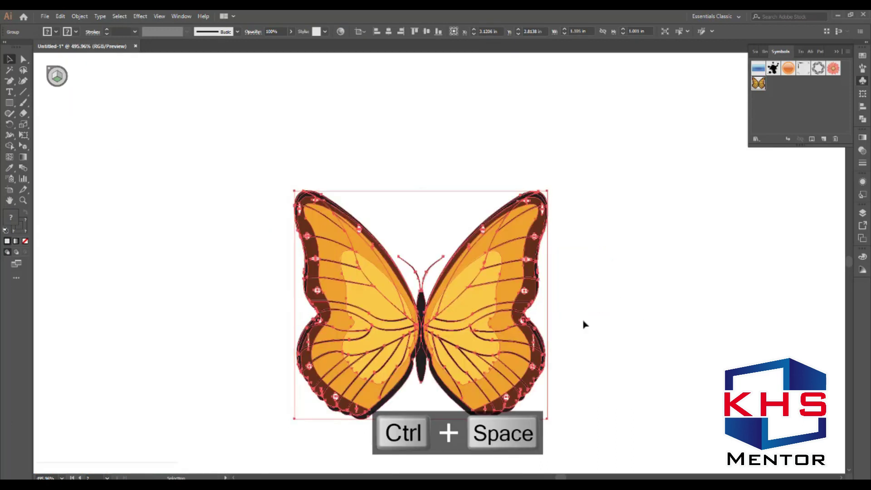
left_click(588, 317)
left_click(506, 320)
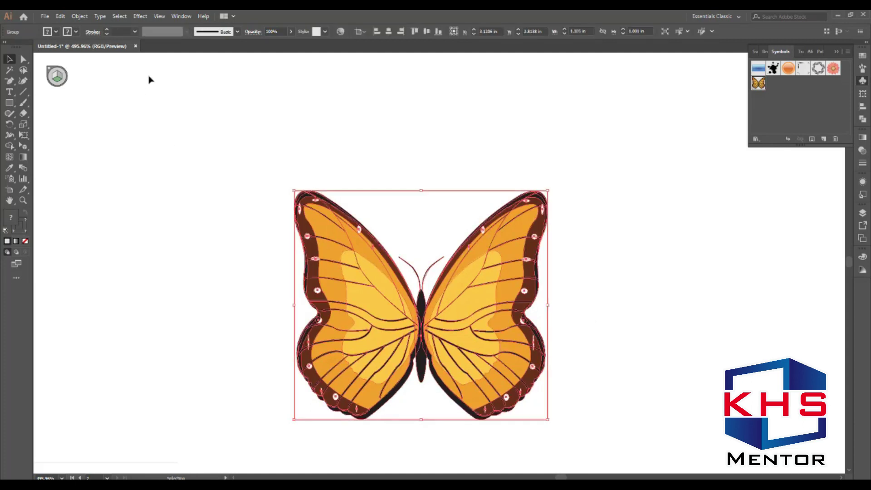
left_click(639, 253)
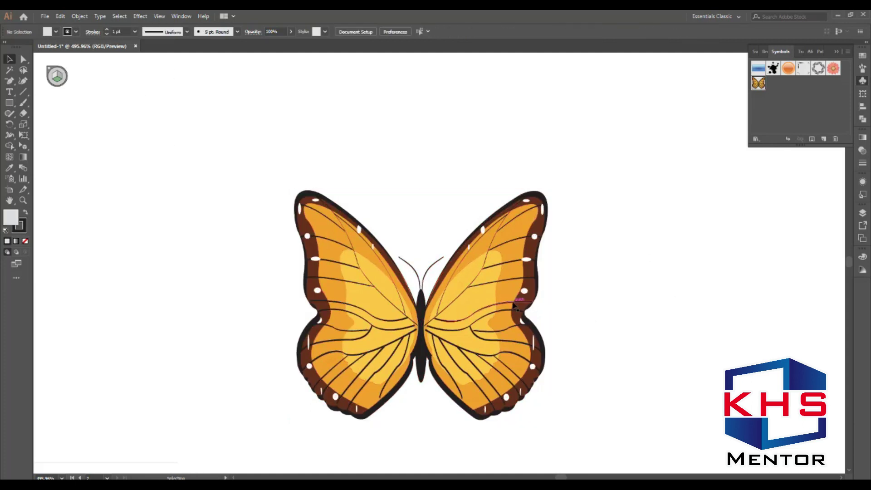
left_click(483, 301)
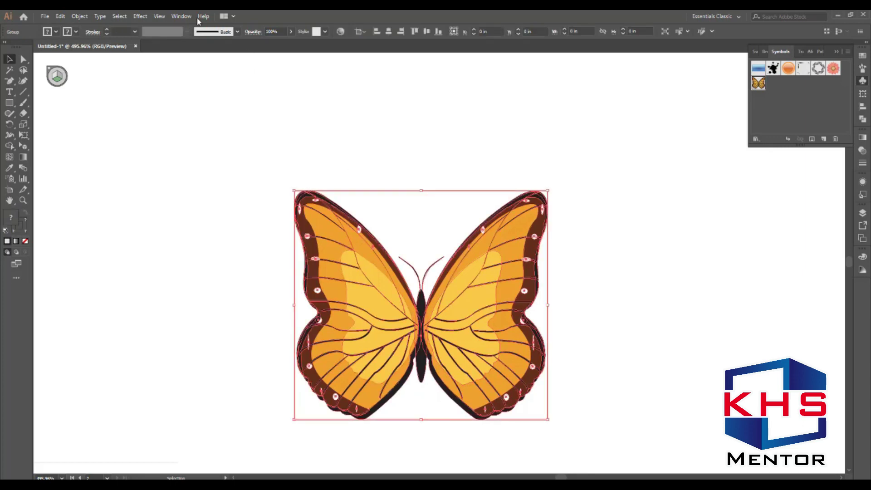
left_click(608, 330)
left_click(470, 325)
right_click(470, 324)
left_click(479, 300)
Make two smaller butterfly copies about 0.68 in wide, placing them diagonally above and below the large butterfly
scroll(481, 325, "down", 2)
left_click_drag(481, 326, 647, 407)
left_click_drag(559, 361, 548, 269)
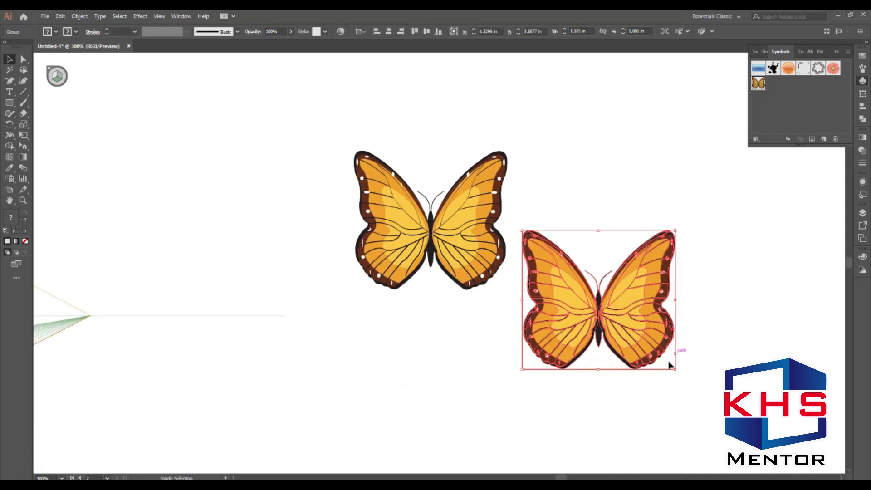
left_click_drag(676, 370, 314, 155)
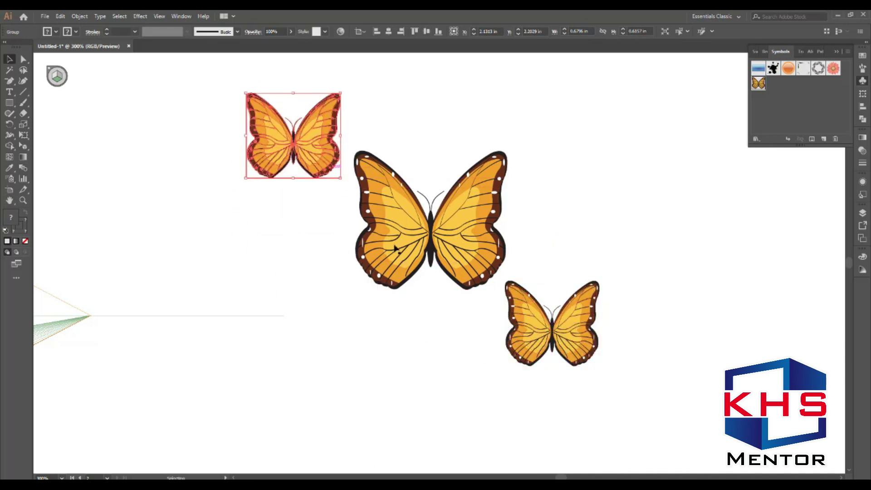
Place the three butterflies in perspective on the orange wall using the left grid plane, in a descending row with the large one in the middle
scroll(411, 271, "down", 2)
scroll(410, 270, "down", 3)
key("ctrl+space")
left_click_drag(124, 169, 450, 340)
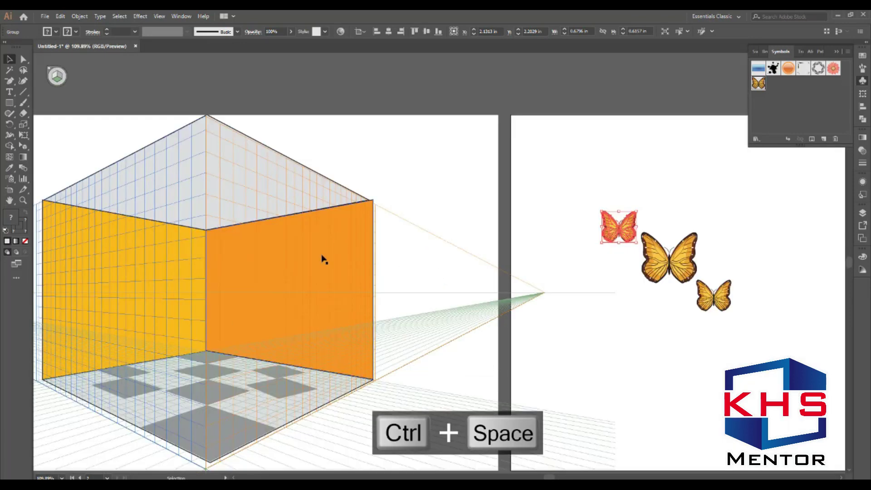
left_click(311, 274)
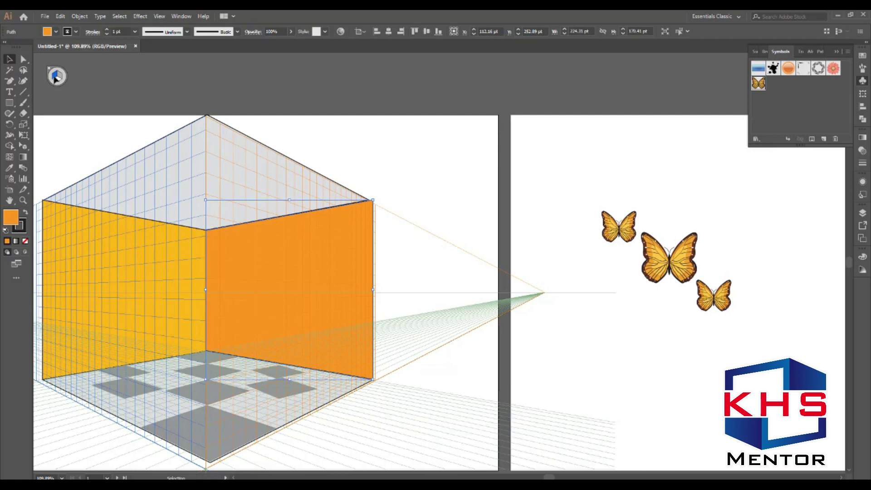
left_click(630, 232)
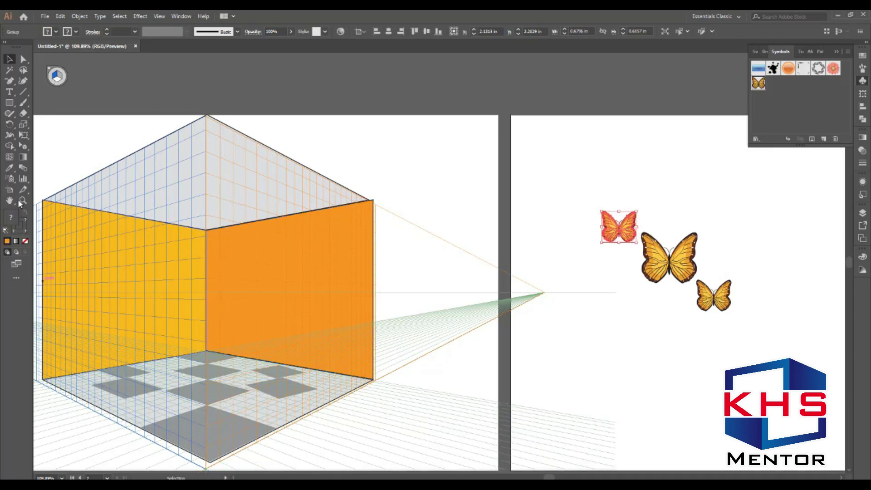
left_click(23, 146)
left_click_drag(629, 234, 249, 266)
left_click_drag(683, 265, 301, 292)
left_click_drag(714, 300, 346, 307)
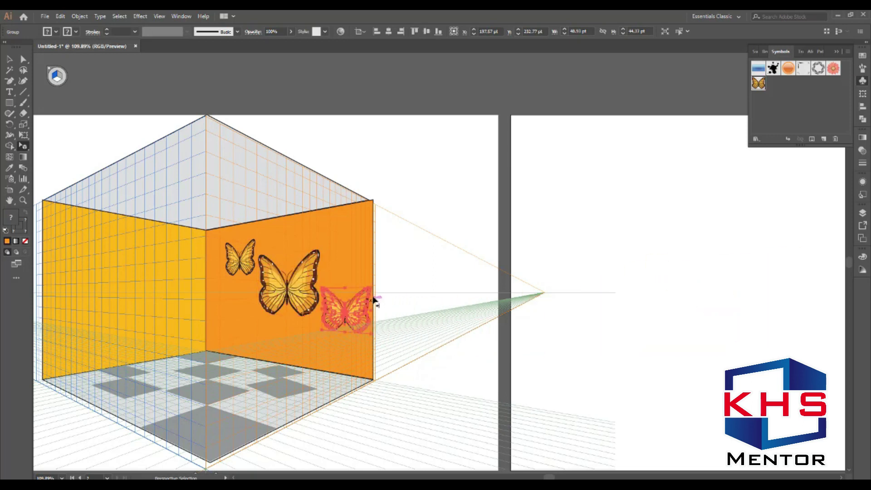
Select all three butterflies and move them together along the orange wall, closer to the room's inner corner
key("ctrl+space")
left_click_drag(119, 172, 426, 360)
left_click(508, 319, "shift")
left_click(381, 252, "shift")
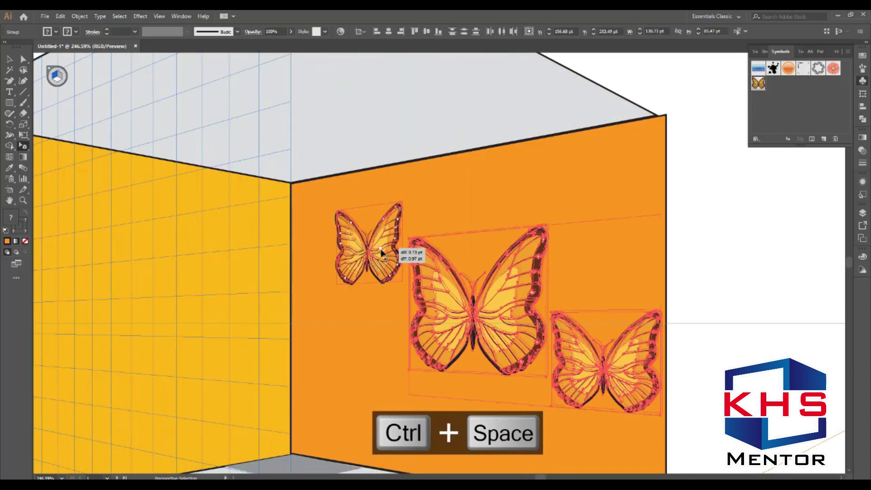
left_click_drag(379, 255, 362, 257)
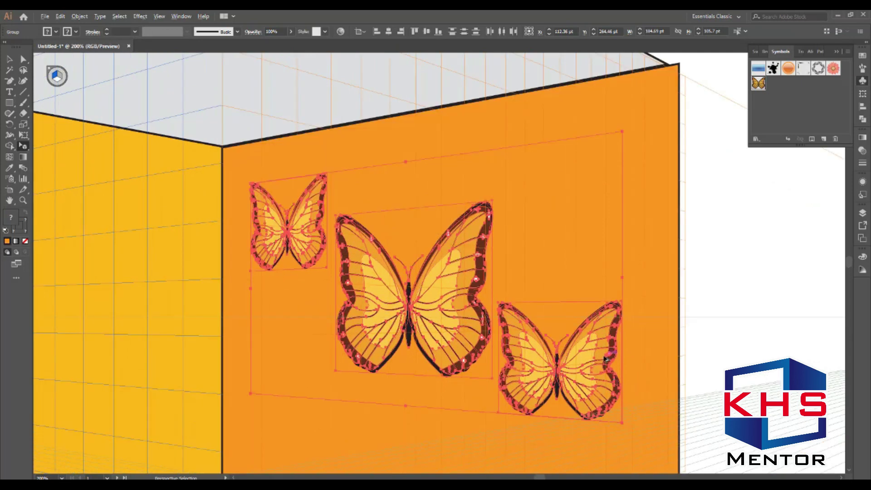
key("ctrl+0")
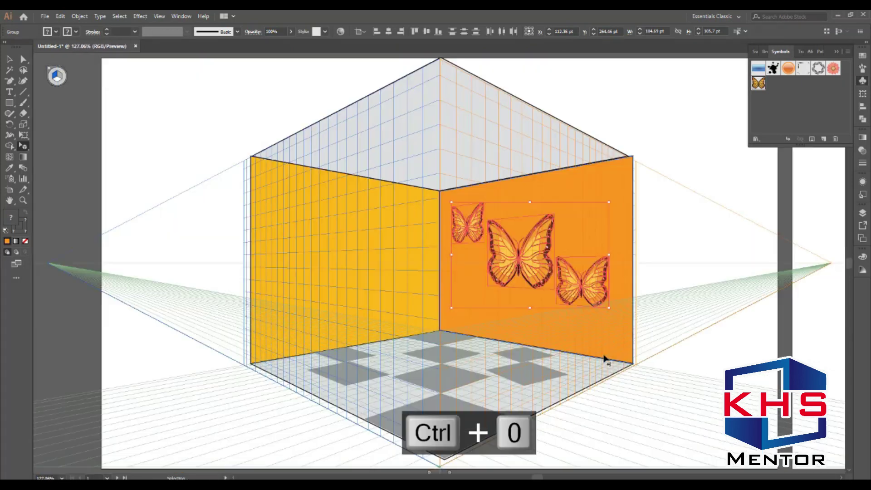
key("v")
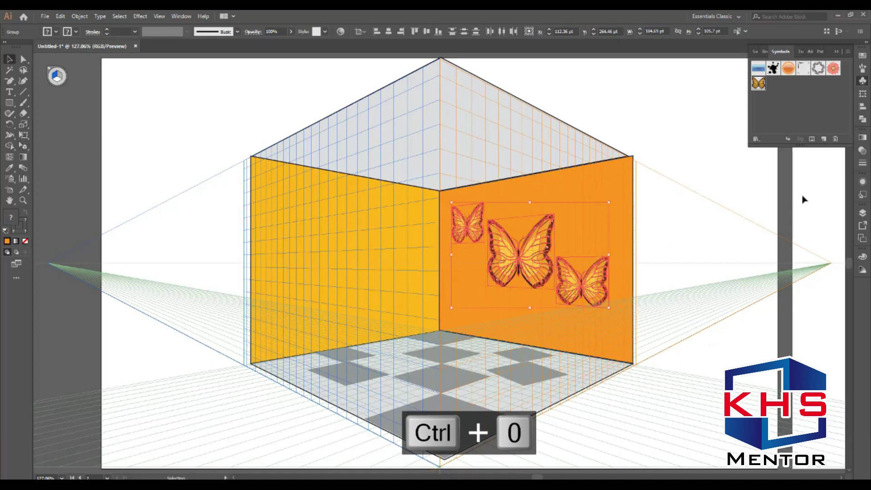
left_click(802, 196)
Open the Flowers symbol library and place an instance of the peach rose on the second artboard
left_click_drag(509, 195, 390, 198)
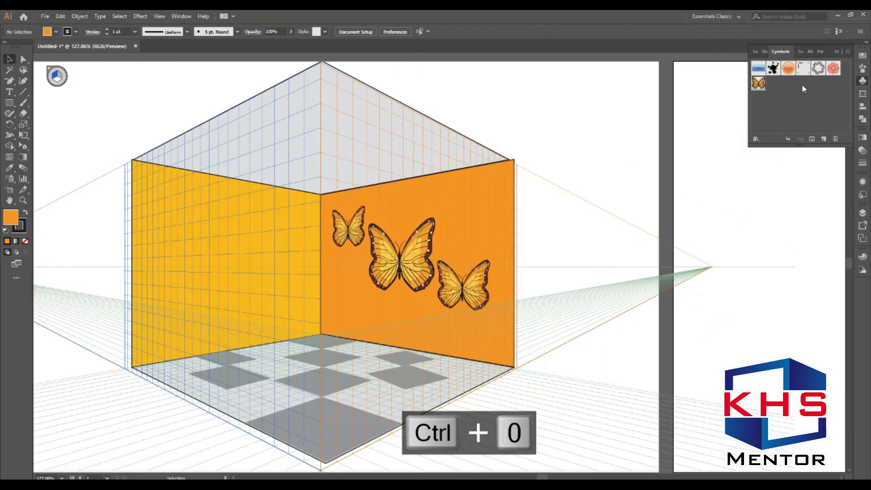
left_click(848, 53)
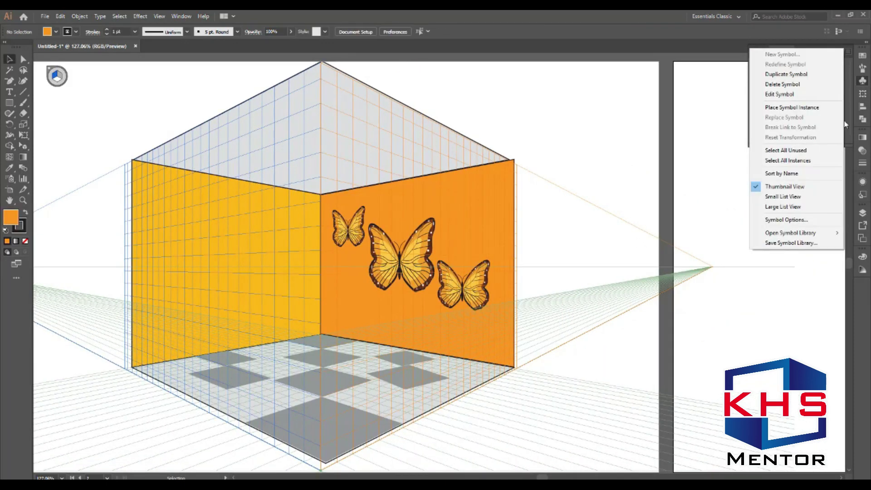
mouse_move(775, 233)
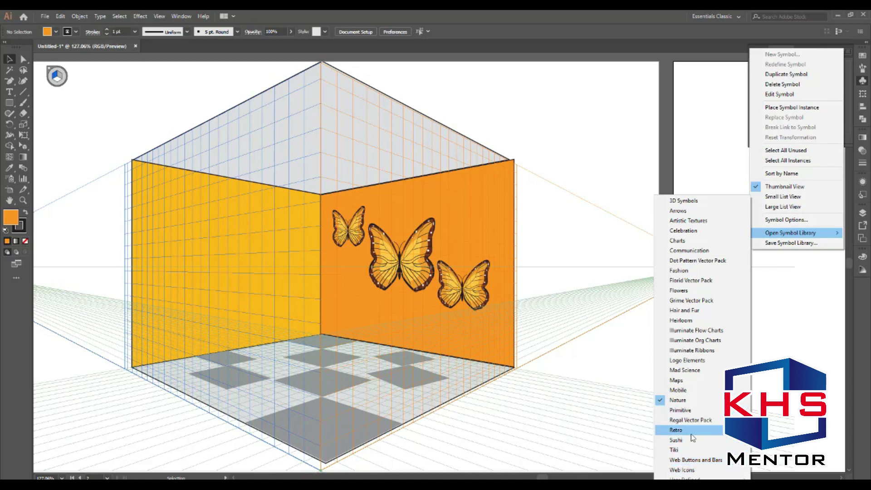
left_click(688, 291)
left_click_drag(467, 289, 467, 339)
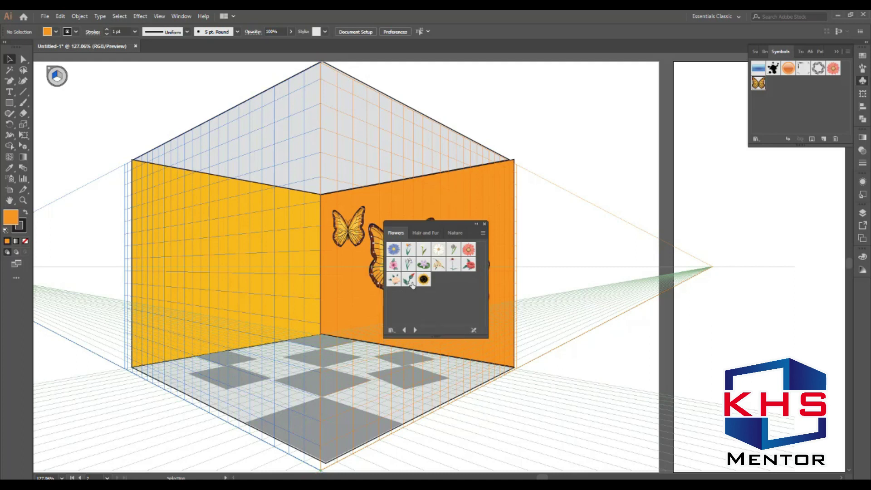
left_click_drag(397, 281, 805, 210)
left_click_drag(720, 185, 455, 185)
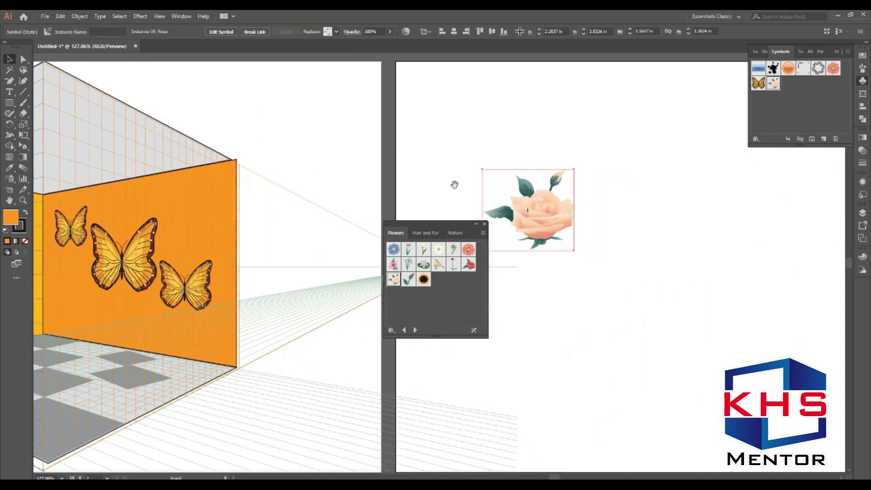
Add the Lotus and Red Rose symbols beside the peach rose, send the lotus to the back, and close the library
left_click_drag(424, 265, 687, 174)
left_click_drag(612, 225, 622, 225)
key("ctrl+shift+bracketleft")
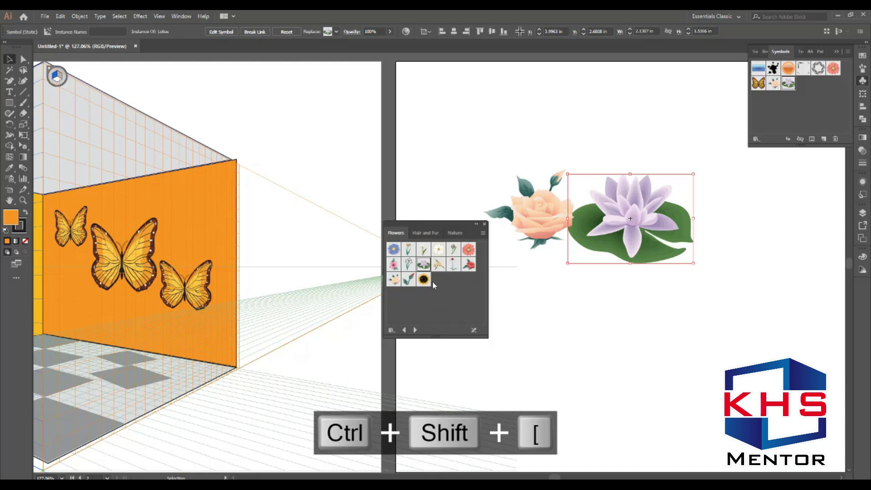
left_click_drag(472, 271, 715, 235)
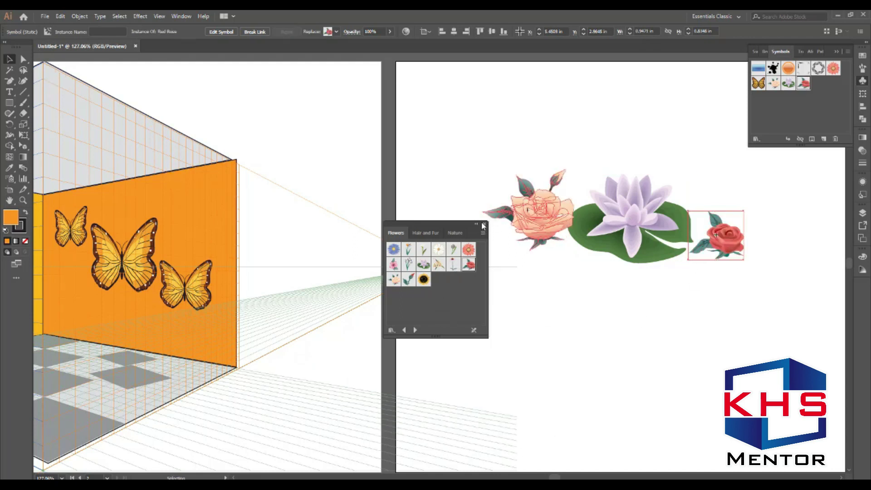
left_click(485, 225)
Break the symbol links of all three flowers and move the peach rose away from the lotus
left_click_drag(449, 246, 281, 332)
left_click_drag(623, 243, 336, 315)
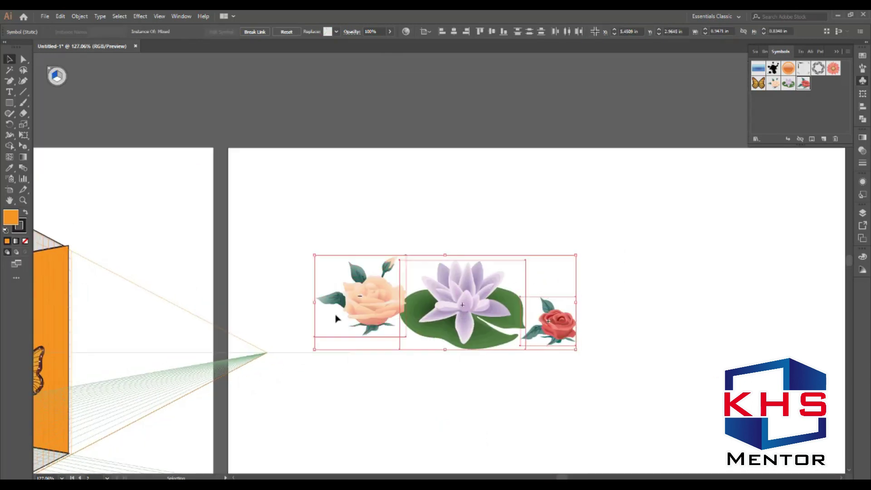
left_click(258, 35)
left_click(482, 226)
left_click_drag(391, 298, 357, 295)
left_click(446, 301)
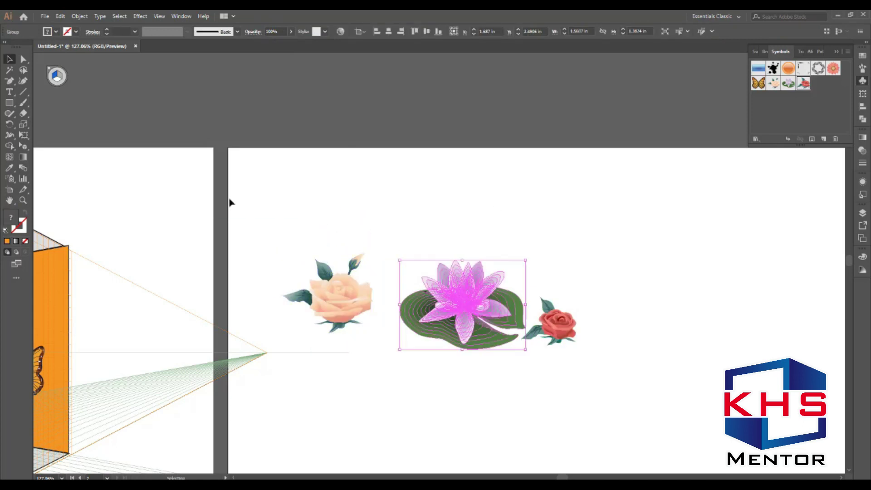
Constrain the width and height proportions and set the peach rose's width to 1 in
left_click(338, 293)
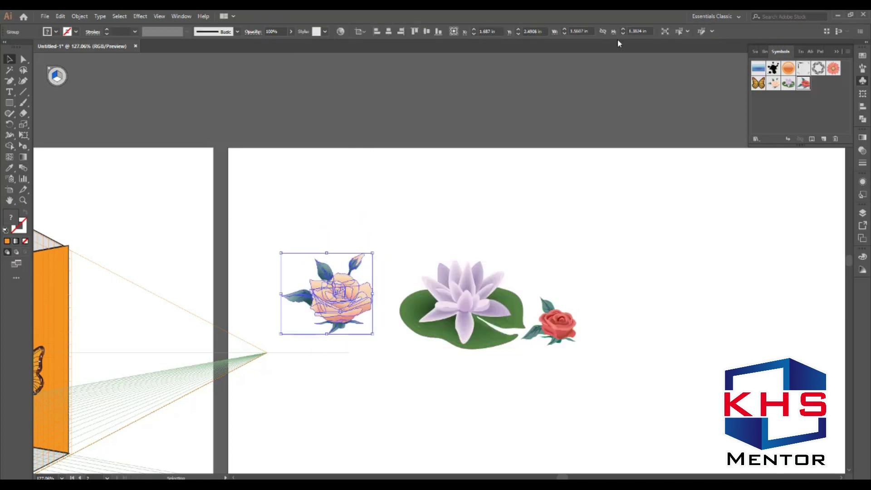
left_click(603, 32)
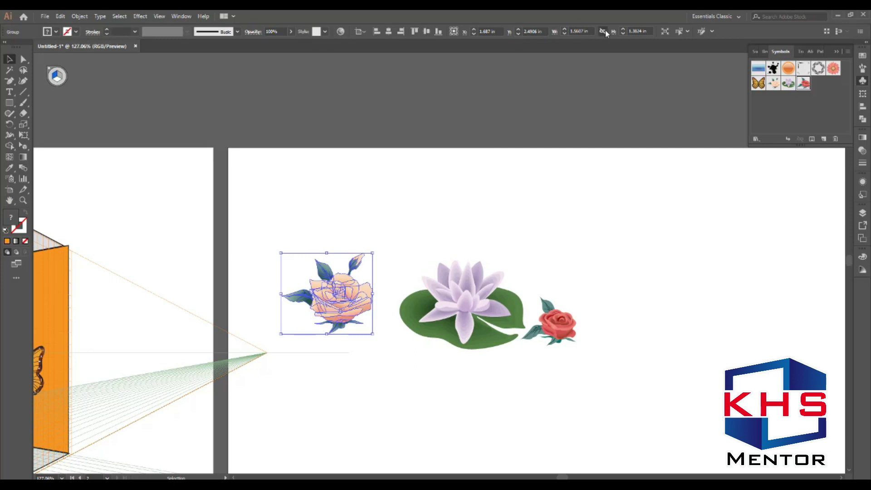
left_click(581, 31)
key("ctrl+a")
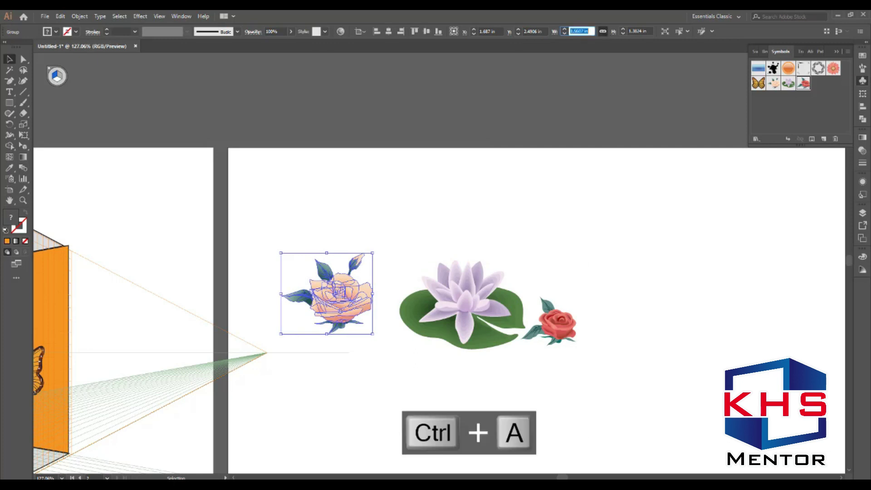
type("1")
key("Return")
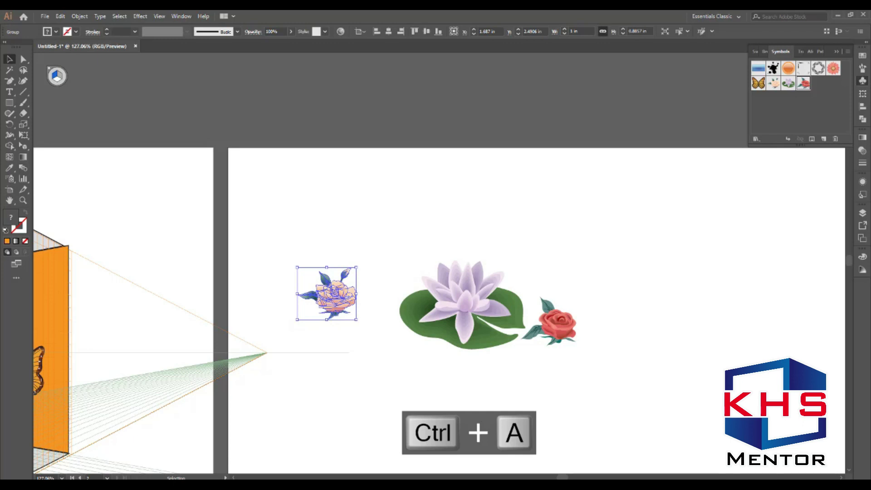
Set the widths of the lotus and the red rose to 1 in each, keeping their proportions
left_click(477, 281)
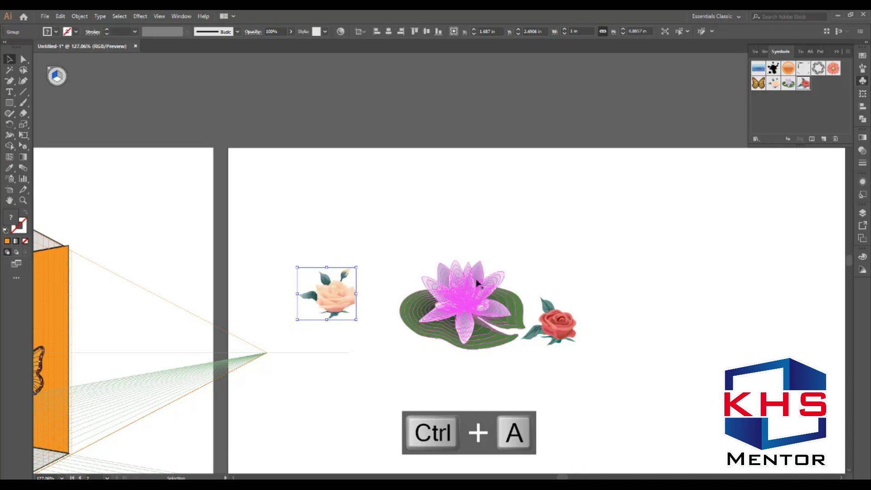
left_click(577, 31)
key("ctrl+a")
type("1")
key("Return")
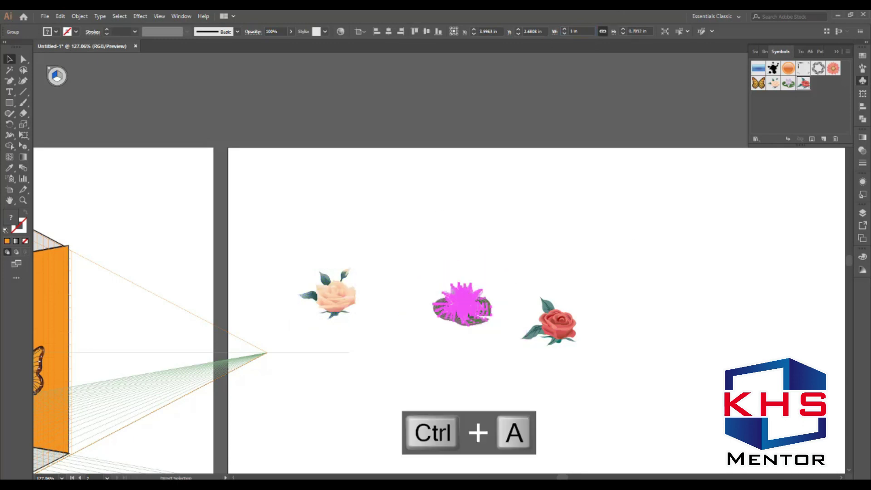
left_click(585, 31)
key("ctrl+a")
type("1")
key("Return")
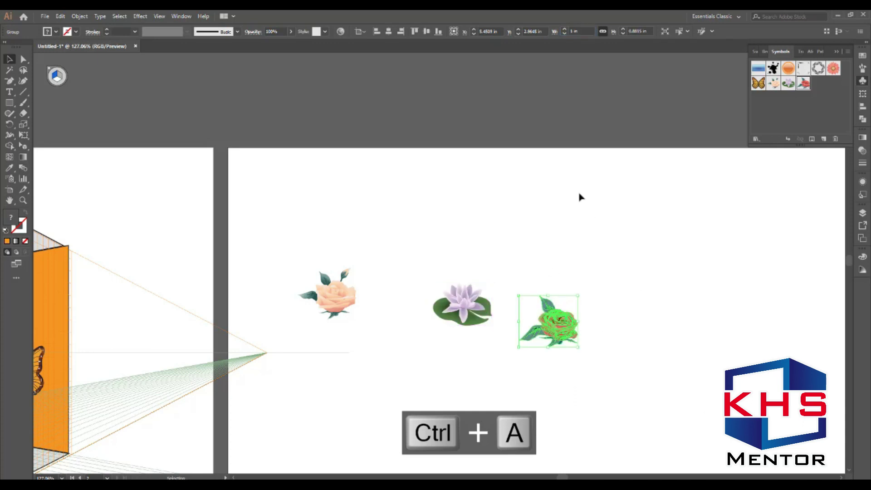
Move the lotus and the red rose next to the peach rose to form a row
key("ctrl+space")
left_click_drag(260, 179, 624, 365)
left_click_drag(492, 320, 320, 307)
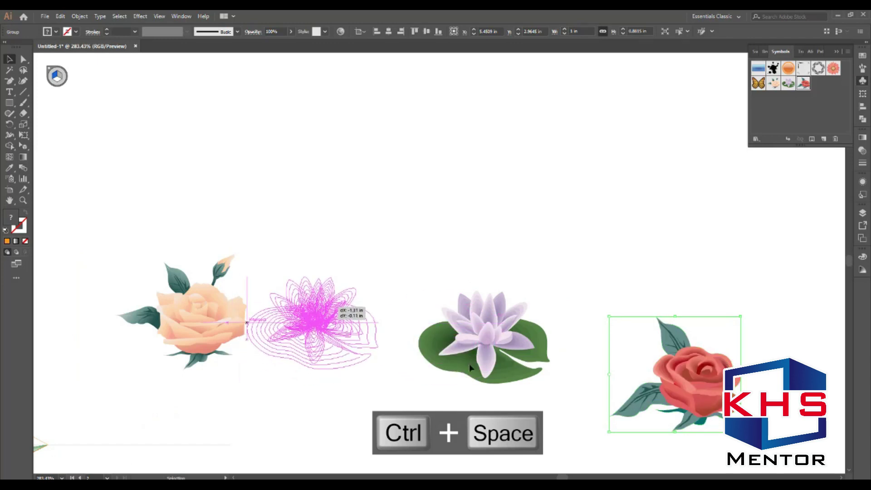
left_click_drag(671, 374, 451, 304)
Align the bottom edges of the three flowers to the lotus as key object, and move the red rose up against the lotus
left_click_drag(605, 189, 166, 361)
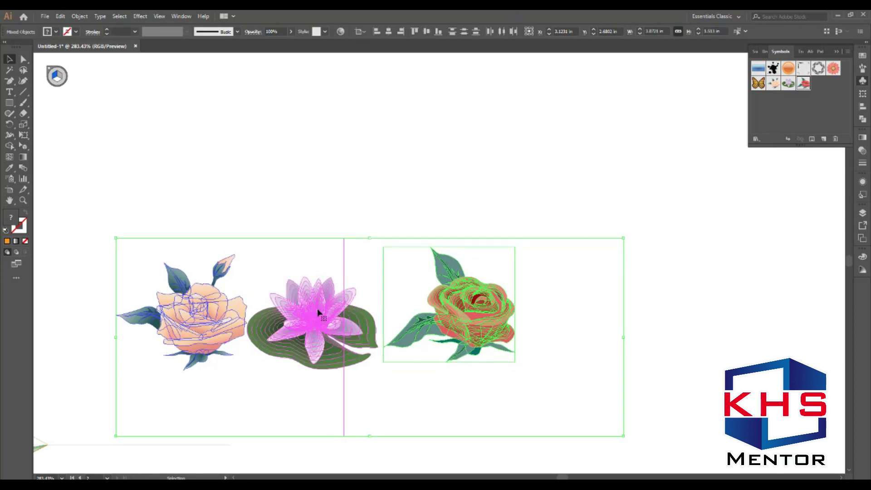
left_click(318, 313)
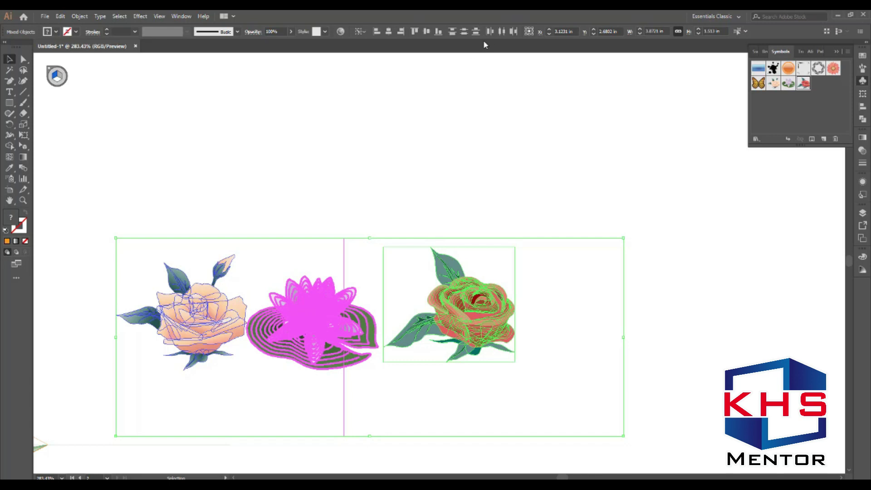
left_click(438, 32)
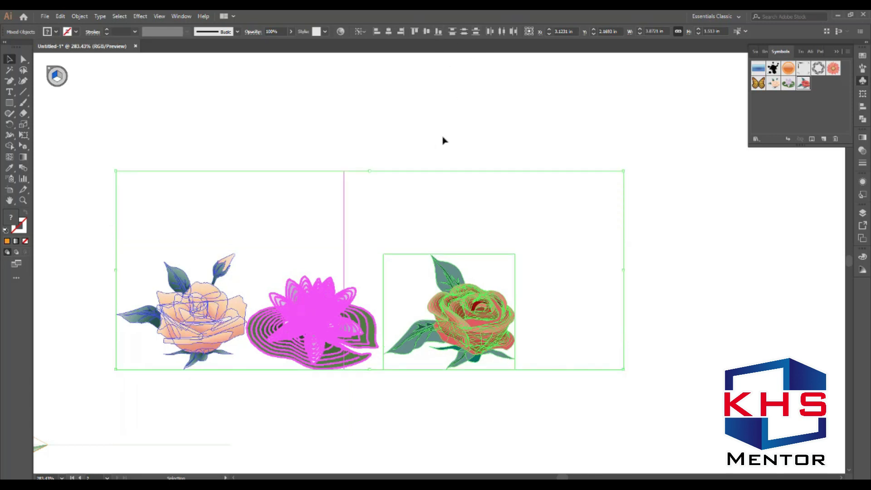
left_click(456, 222)
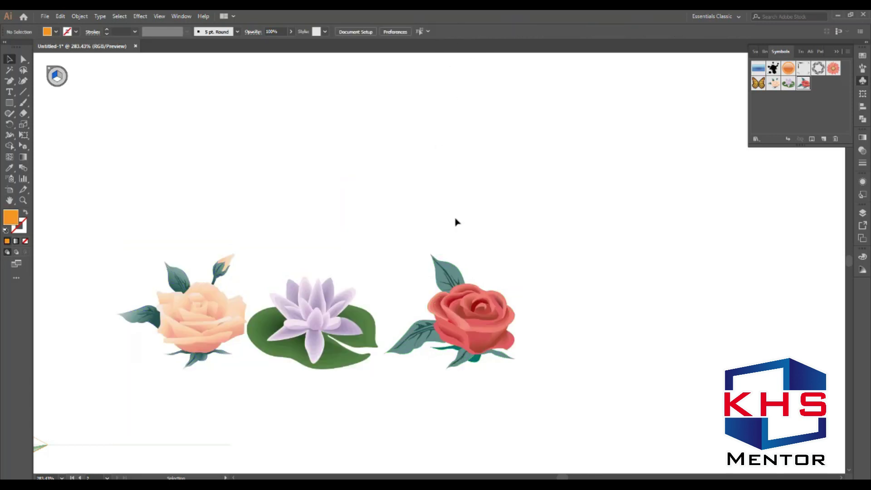
left_click(457, 312)
scroll(349, 311, "down", 5)
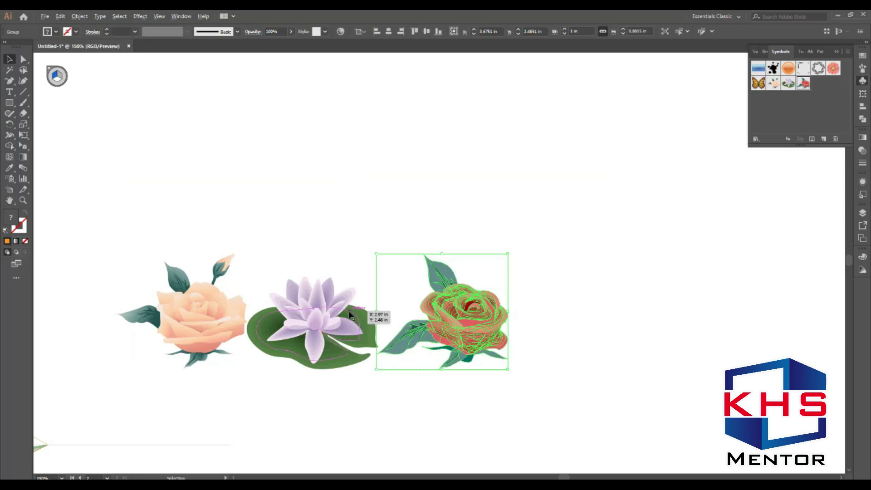
Scale the three flowers down together proportionally to an overall width of about 1.62 in
key("ctrl+space")
left_click_drag(441, 232, 89, 384)
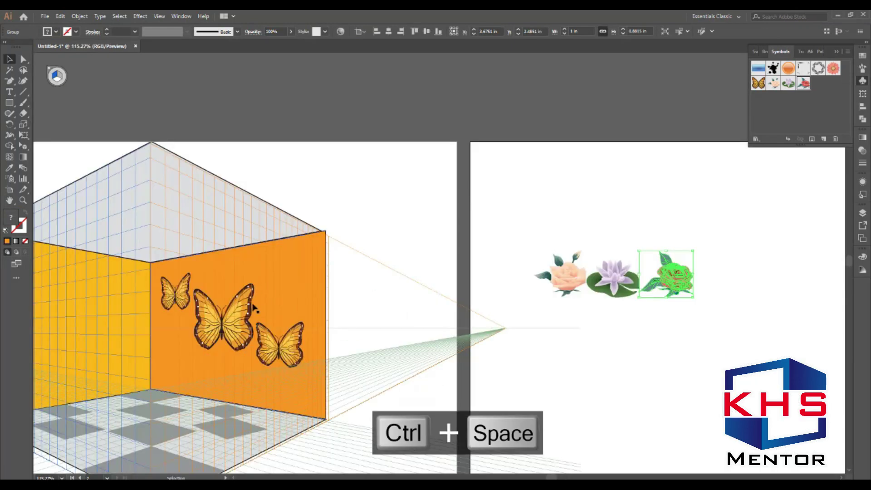
left_click(616, 276, "shift")
left_click(565, 276, "shift")
left_click_drag(695, 253, 620, 264)
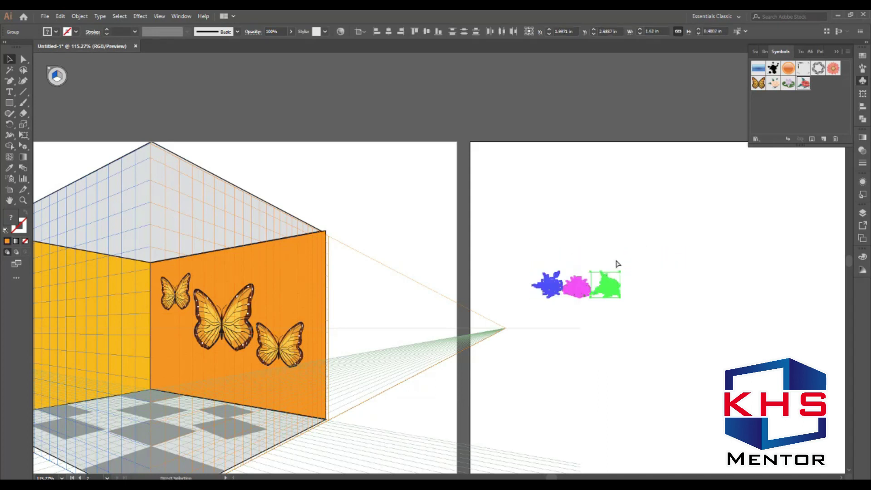
left_click(523, 325)
Place the peach rose in perspective at the base of the orange wall, beside the room's inner corner
left_click(550, 288)
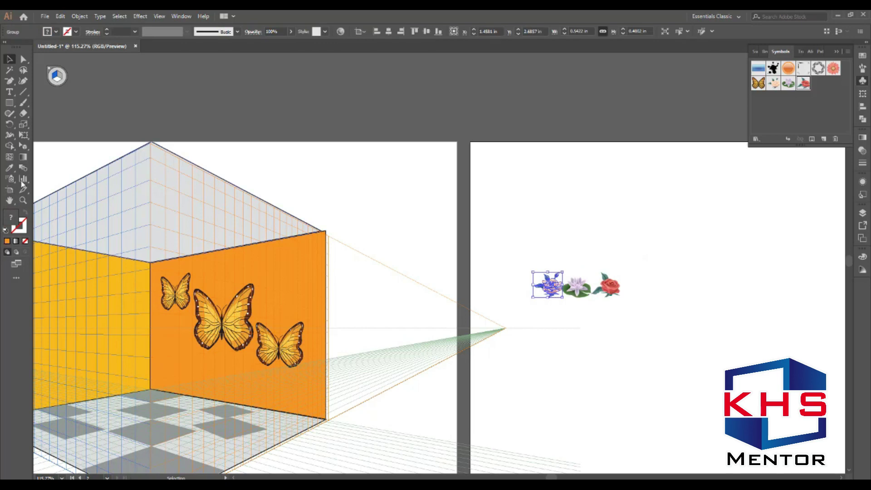
left_click(23, 145)
left_click_drag(554, 287, 163, 377)
key("ctrl+space")
left_click_drag(124, 288, 357, 423)
Copy the peach rose in perspective along the wall's base and repeat the copy until five evenly spaced roses span the wall
left_click_drag(207, 330, 294, 345)
key("ctrl+d")
key("ctrl+d")
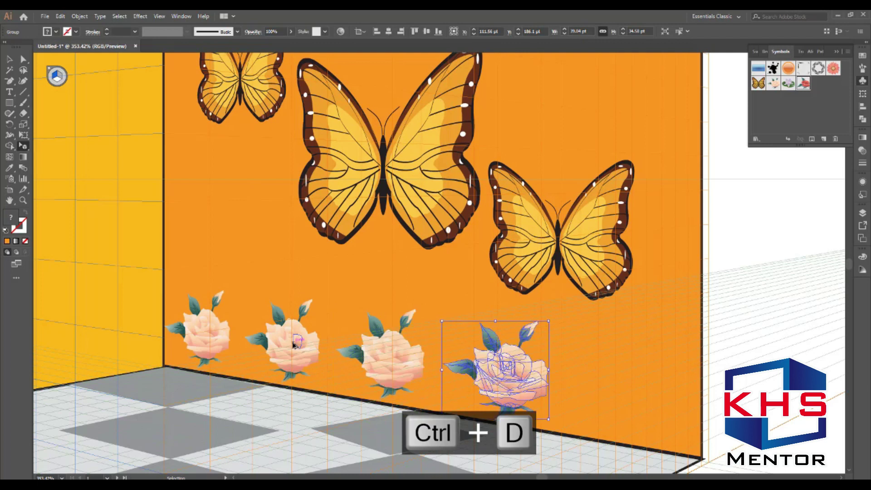
key("ctrl+d")
scroll(294, 345, "down", 4)
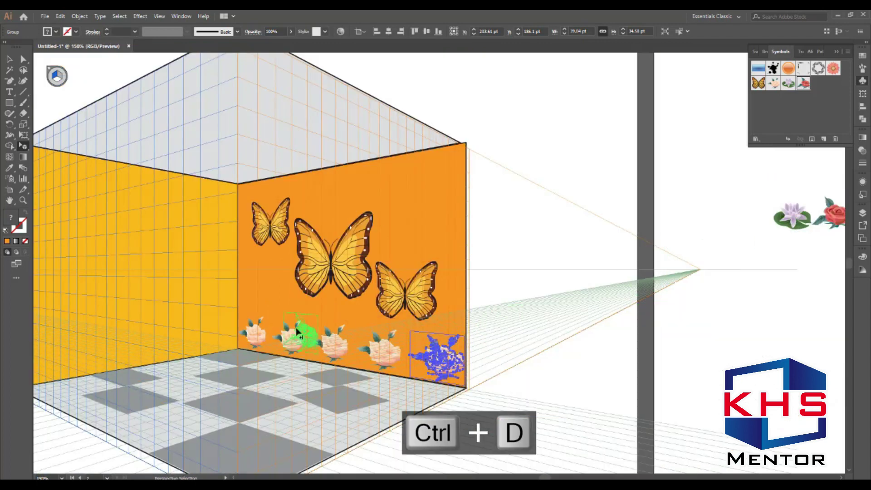
Place the red rose in perspective at the wall's base, between the first two peach roses from the inner corner
left_click(273, 340)
key("ctrl+space")
left_click_drag(173, 240, 388, 402)
left_click(365, 287)
left_click(427, 302)
Copy the red rose in perspective into the three remaining gaps between peach roses, and nudge the last two copies outward to centre them
left_click_drag(426, 303, 521, 306)
key("space")
left_click_drag(512, 201, 510, 200)
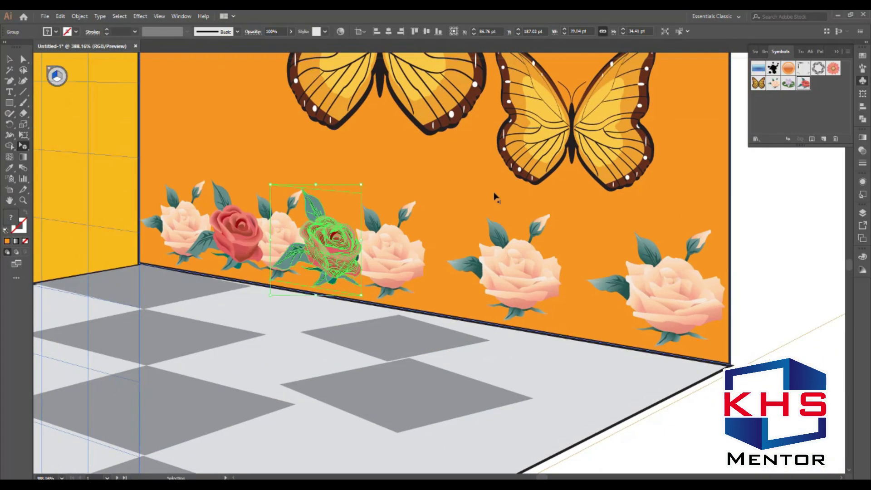
key("ctrl+d")
key("ctrl+d")
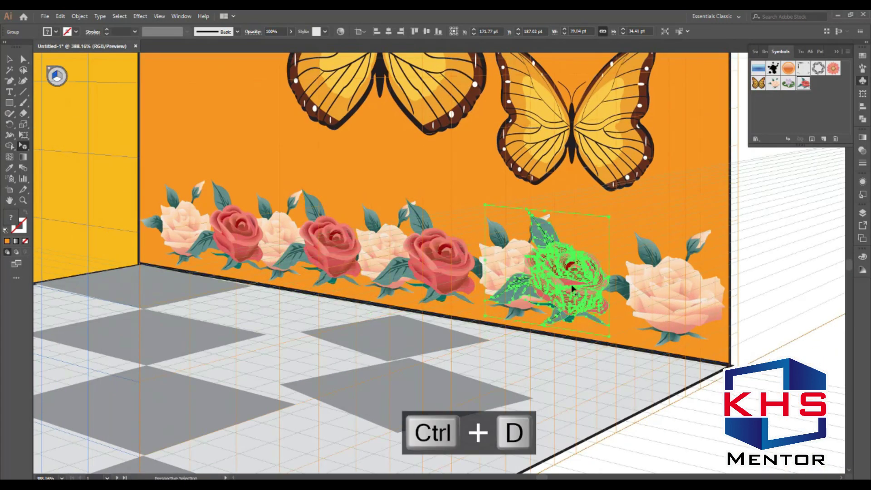
left_click_drag(575, 283, 586, 286)
left_click_drag(444, 268, 455, 270)
Place the lotus in perspective near the upper outer corner of the orange wall, just below the ceiling edge
scroll(305, 259, "down", 2)
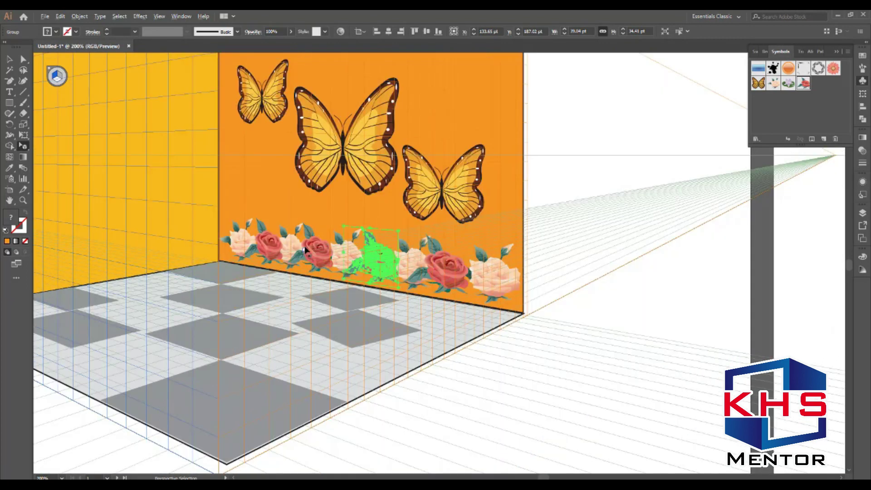
scroll(305, 250, "down", 3)
left_click_drag(522, 186, 363, 167)
key("ctrl+space")
left_click_drag(434, 139, 255, 274)
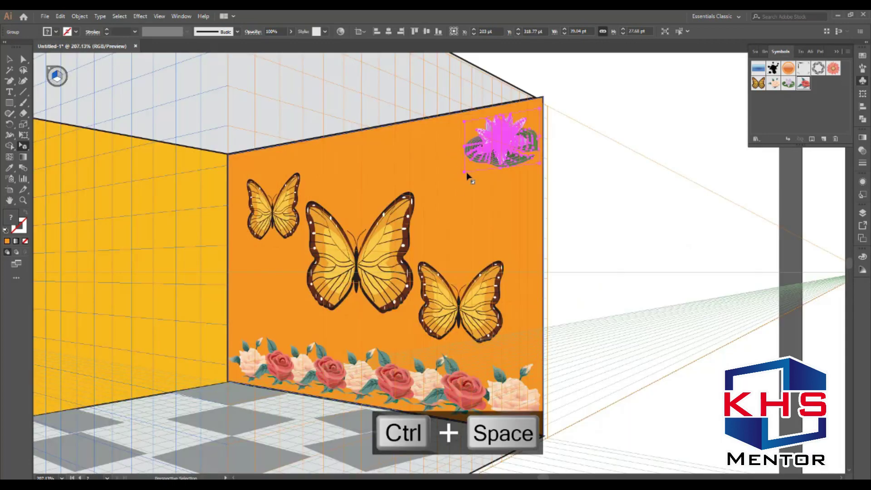
Enlarge the lotus in perspective from its lower inner corner so it fills more of the orange wall's upper outer corner
left_click_drag(465, 173, 414, 236)
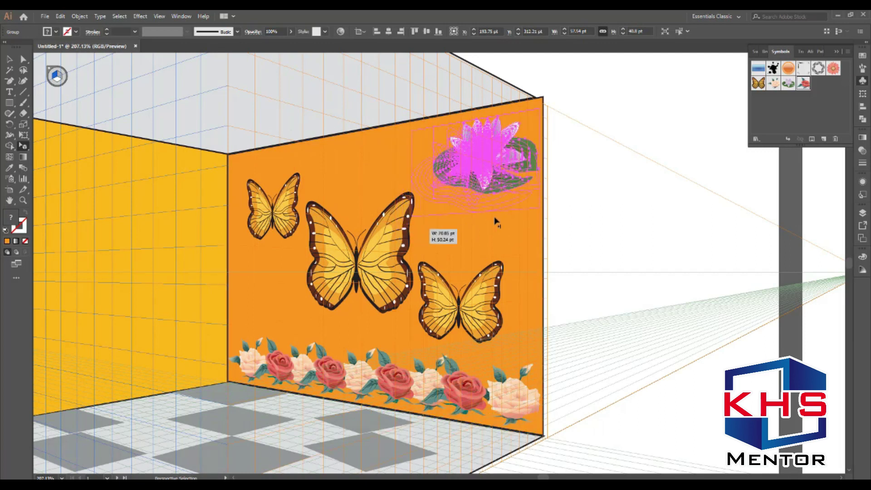
left_click(642, 119)
key("ctrl+1")
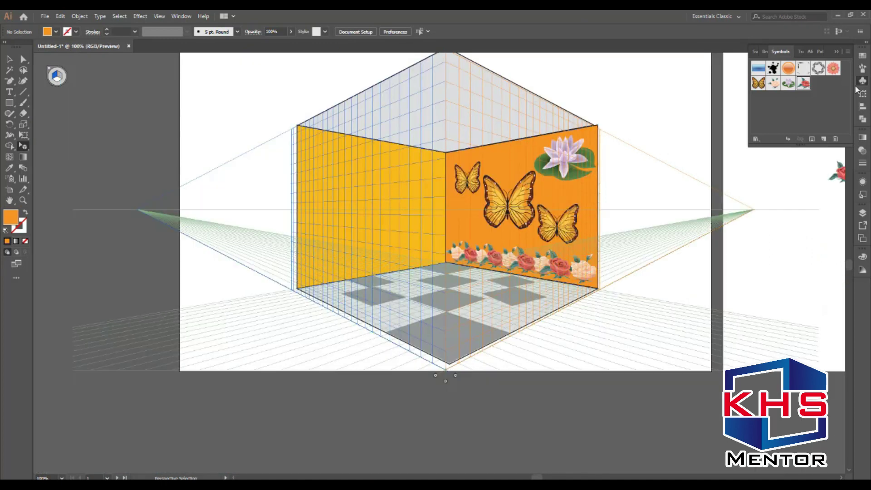
Place the black Vector Grime splatter symbol on the second artboard below the spare red rose and break its symbol link
left_click_drag(773, 68, 818, 246)
left_click_drag(608, 191, 463, 171)
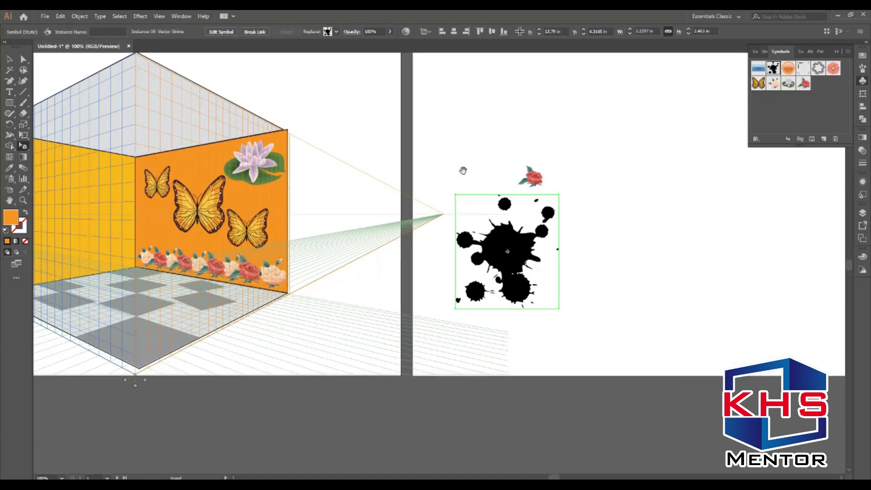
left_click_drag(506, 251, 633, 195)
key("ctrl+z")
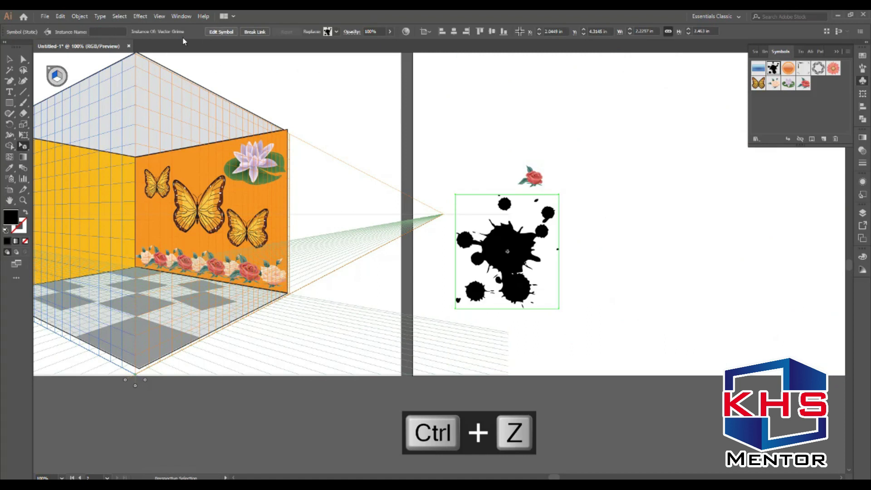
left_click(255, 31)
Place the black splatter in perspective on the yellow wall and scale it down so it sits around the wall's middle
left_click_drag(429, 145, 615, 114)
left_click_drag(714, 215, 247, 184)
left_click_drag(694, 325, 223, 282)
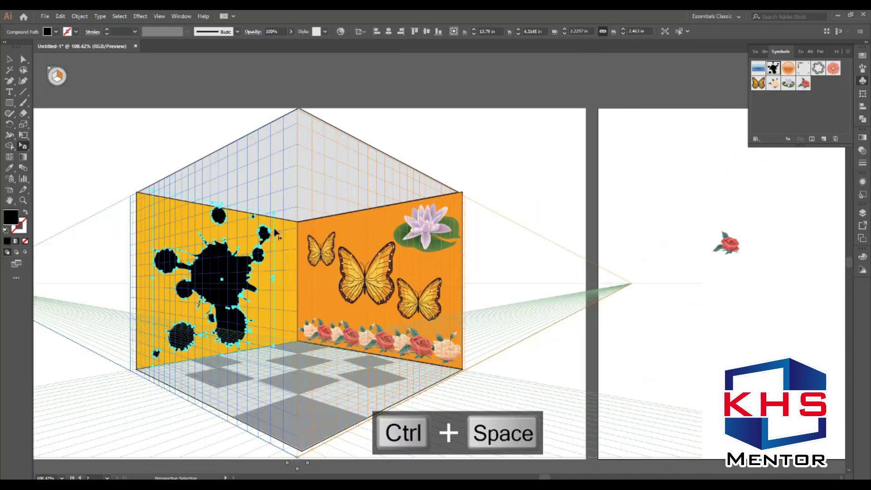
left_click_drag(273, 214, 264, 222)
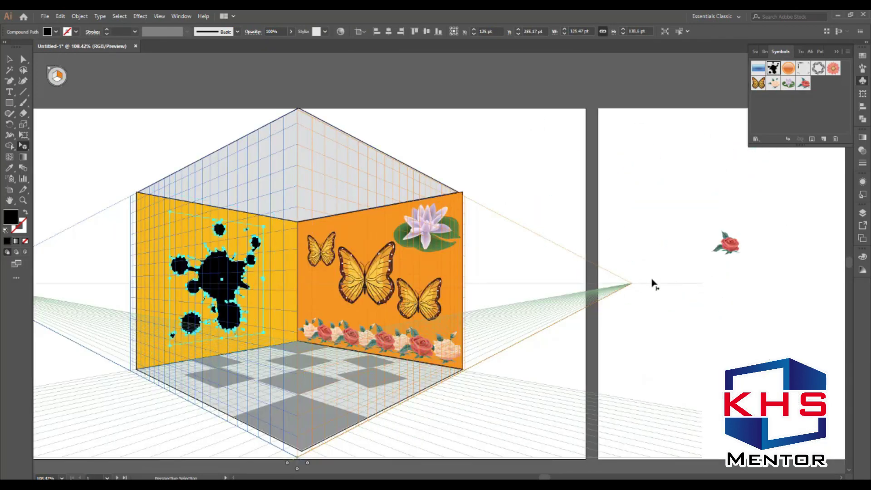
Recolour the splatter on the yellow wall with the orange sampled from the other wall, leaving it without a stroke
key("i")
left_click(366, 224)
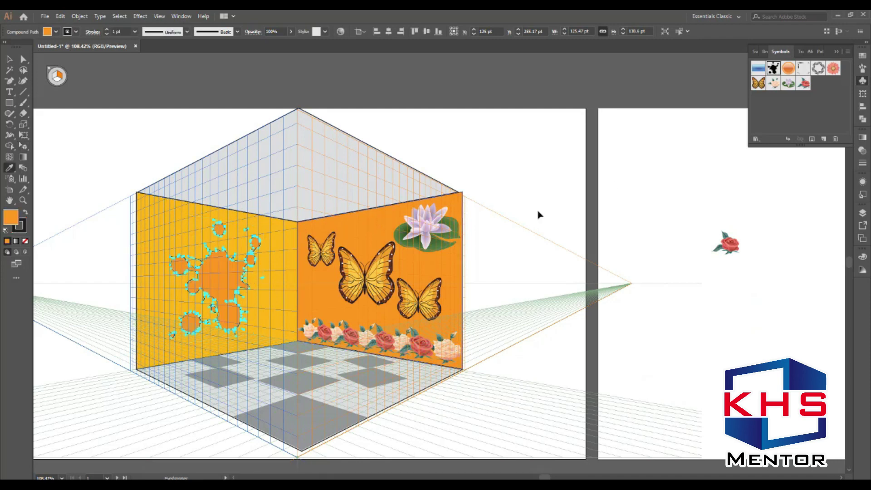
key("v")
left_click(641, 150)
Delete the spare red rose from the second artboard
key("ctrl+space")
left_click_drag(108, 139, 570, 475)
key("space")
left_click_drag(292, 231, 428, 298)
key("ctrl+space")
left_click_drag(170, 91, 559, 398)
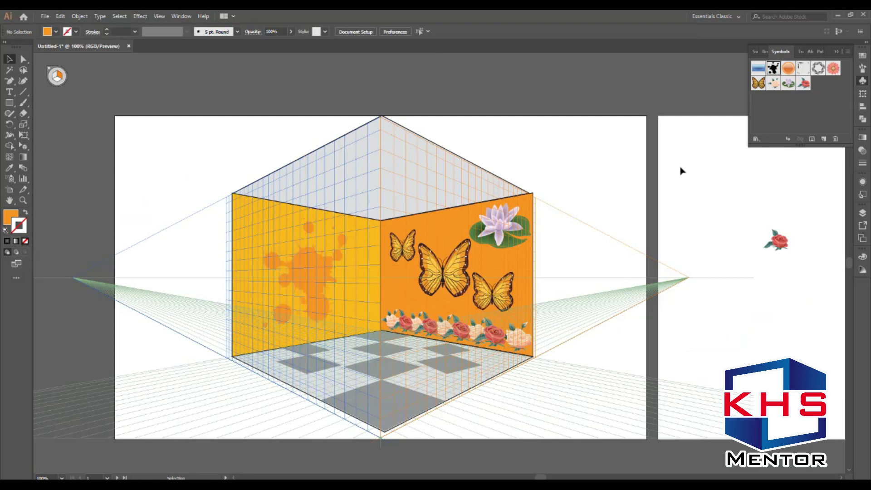
left_click_drag(797, 190, 756, 252)
key("Delete")
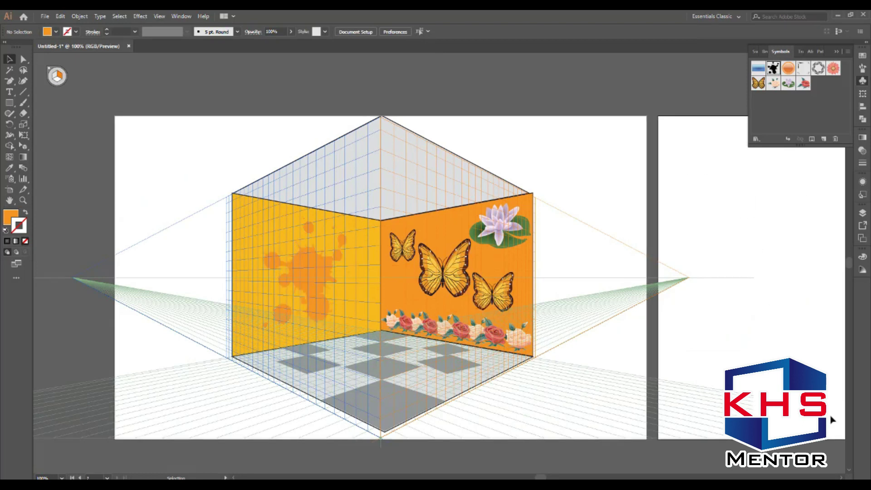